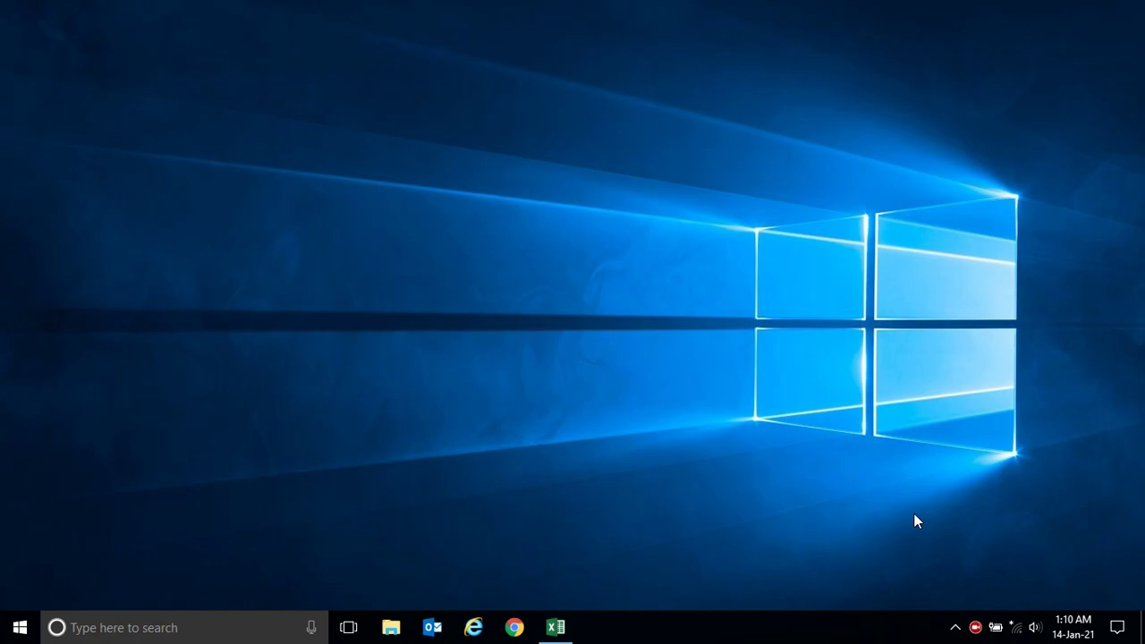
- Bring up Book1 and highlight the student names, CLASS column, subject headings and marks D4:G15
{"action": "left_click", "coordinate": [557, 629]}
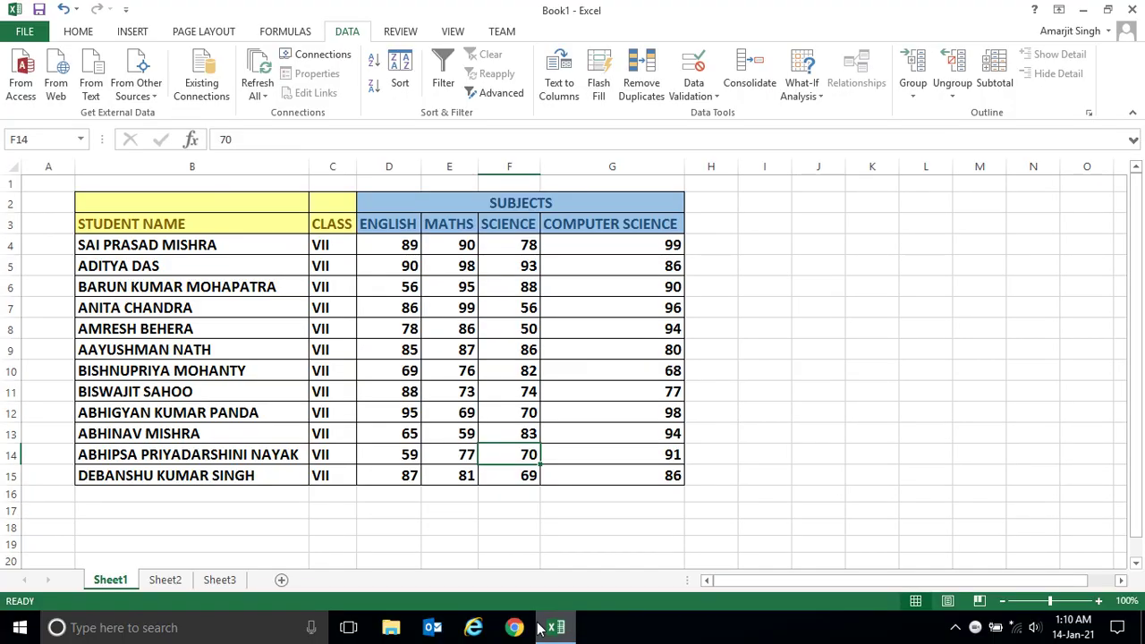
{"action": "left_click", "coordinate": [273, 391]}
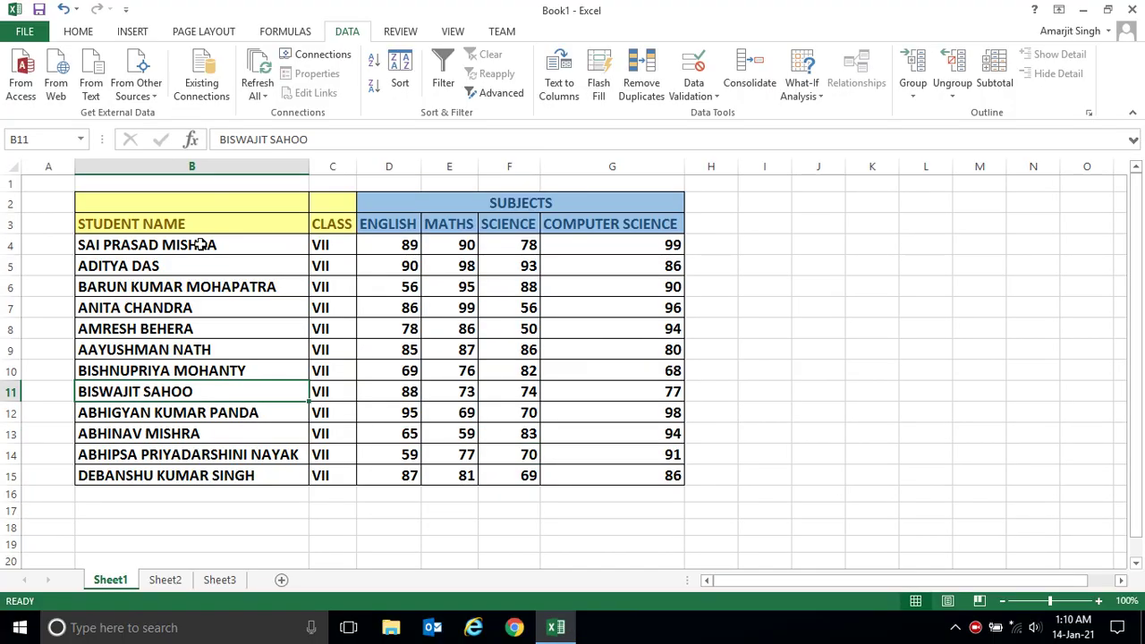
{"action": "left_click_drag", "start_coordinate": [201, 244], "coordinate": [183, 475]}
{"action": "left_click_drag", "start_coordinate": [320, 245], "coordinate": [317, 473]}
{"action": "left_click_drag", "start_coordinate": [386, 224], "coordinate": [604, 224]}
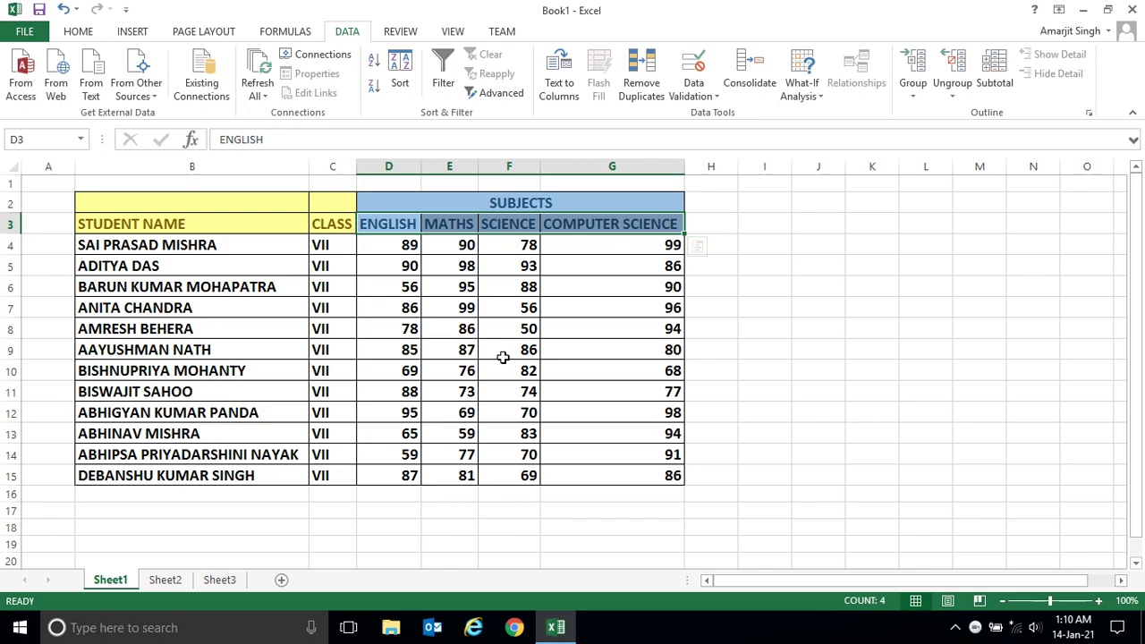
{"action": "left_click_drag", "start_coordinate": [406, 244], "coordinate": [602, 478]}
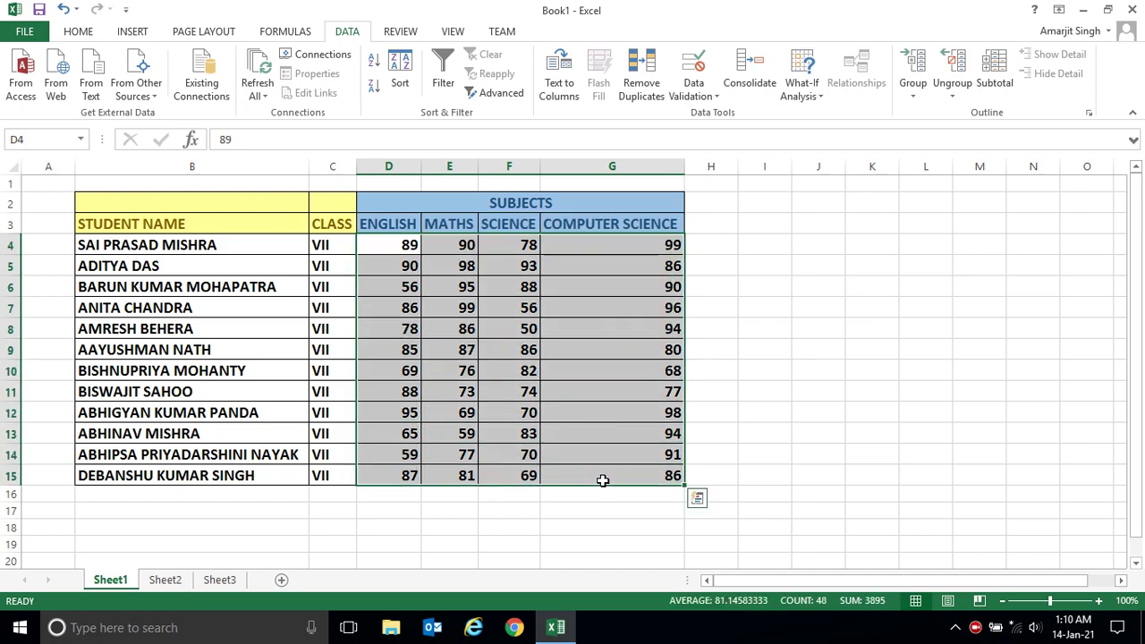
- Highlight one student's row and its four subject marks, then some empty column J cells
{"action": "left_click", "coordinate": [751, 426]}
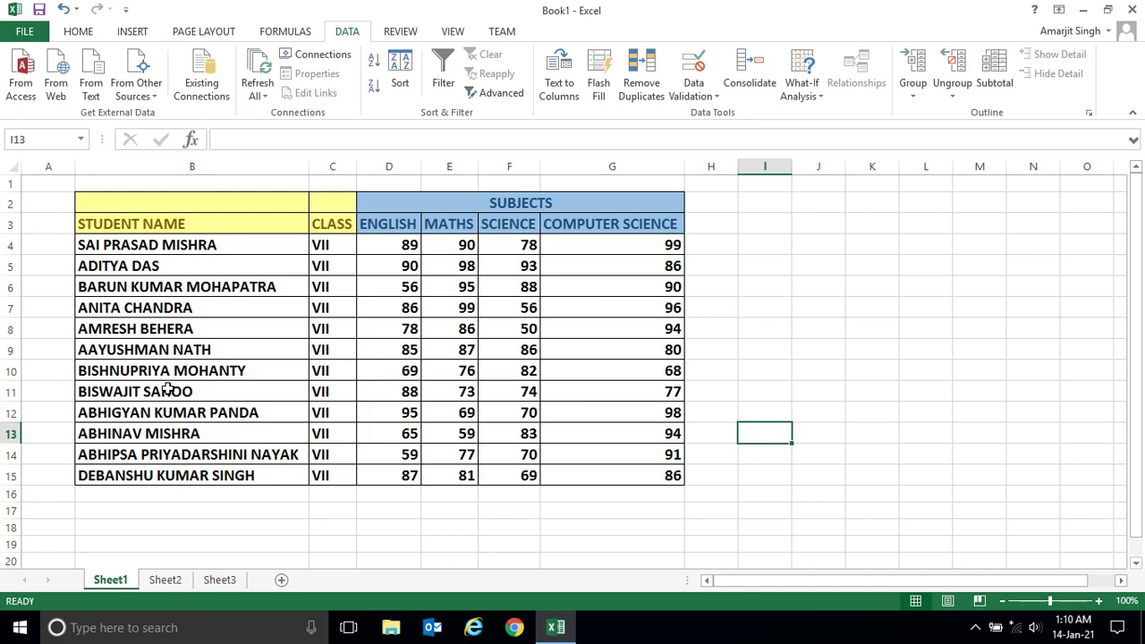
{"action": "left_click_drag", "start_coordinate": [206, 373], "coordinate": [659, 367]}
{"action": "left_click_drag", "start_coordinate": [399, 351], "coordinate": [634, 349]}
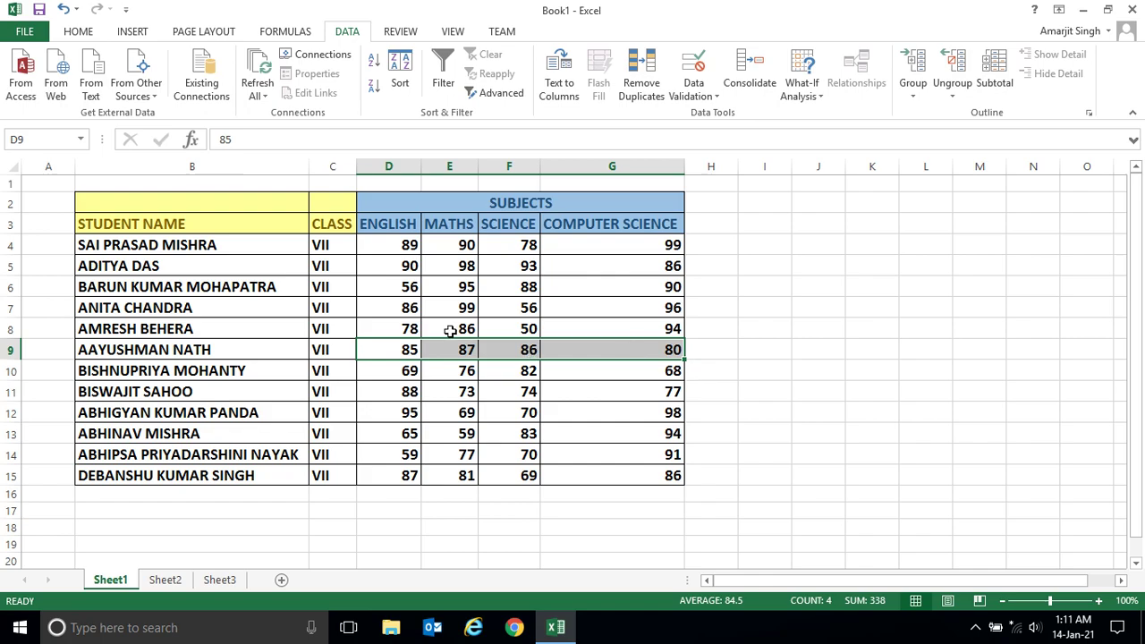
{"action": "left_click", "coordinate": [414, 328]}
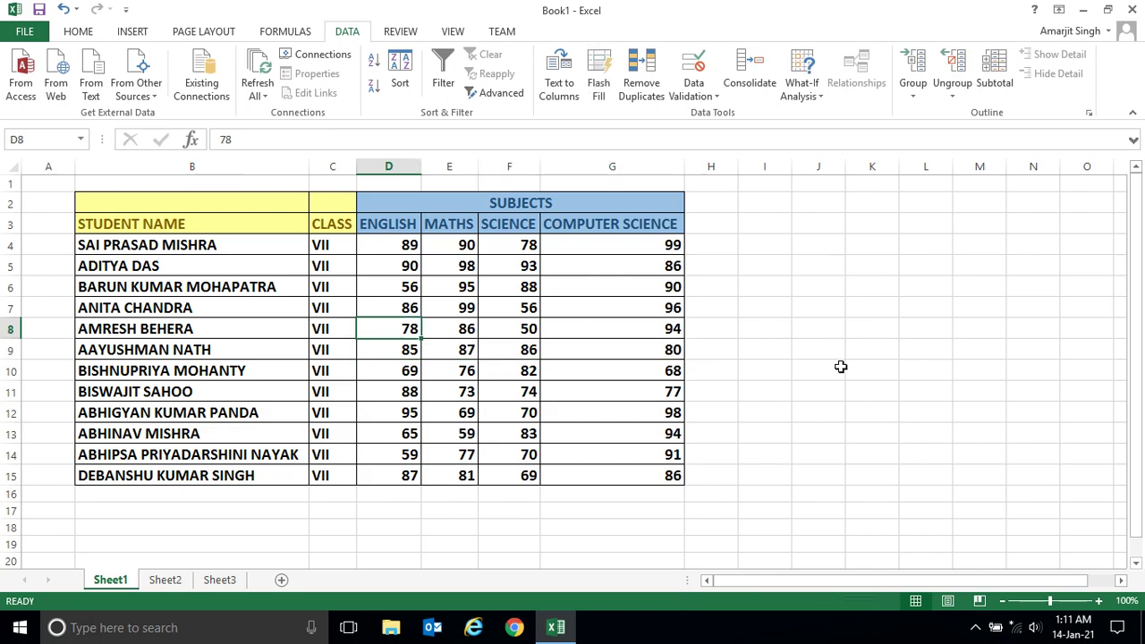
{"action": "left_click_drag", "start_coordinate": [832, 284], "coordinate": [842, 441]}
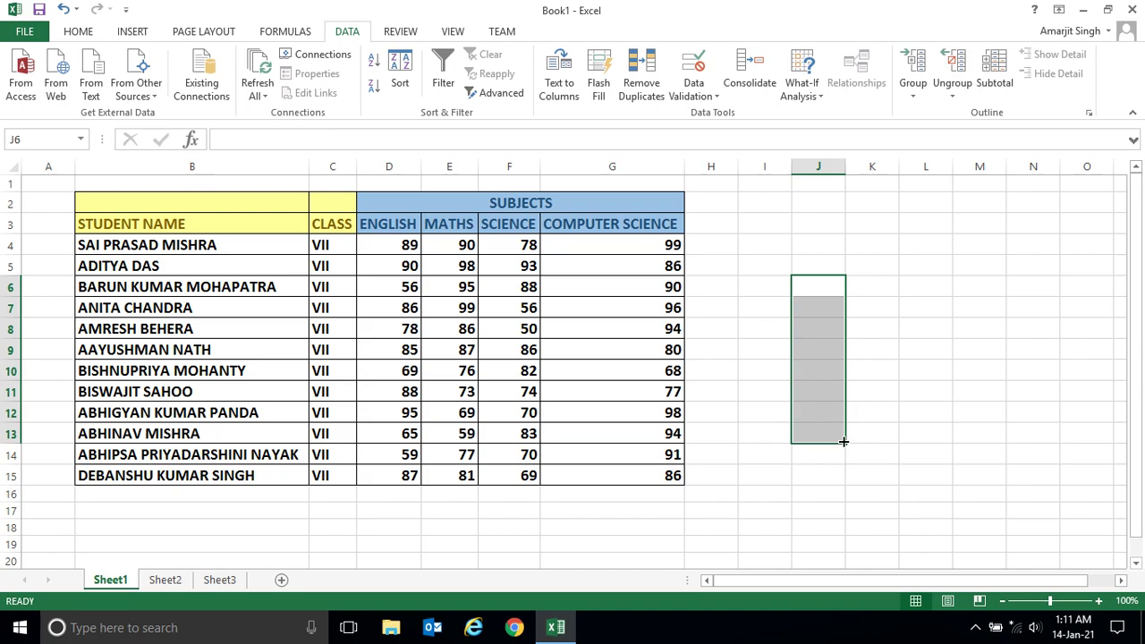
{"action": "left_click", "coordinate": [281, 493]}
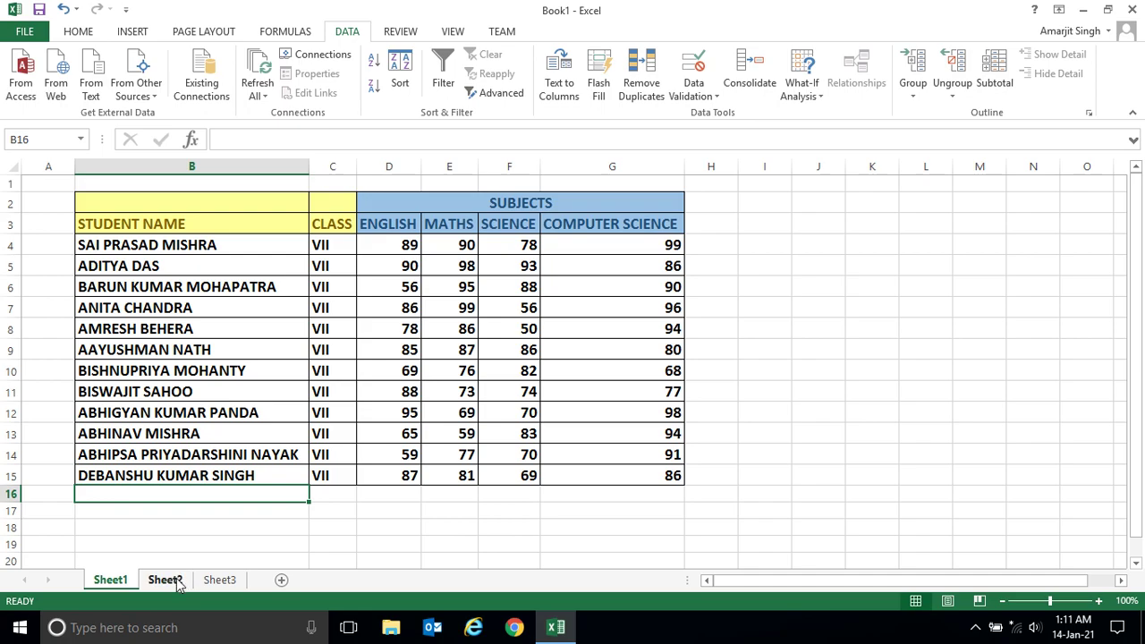
- On Sheet2, highlight the student table, the chosen name in I2, and its looked-up class and marks
{"action": "left_click", "coordinate": [164, 581]}
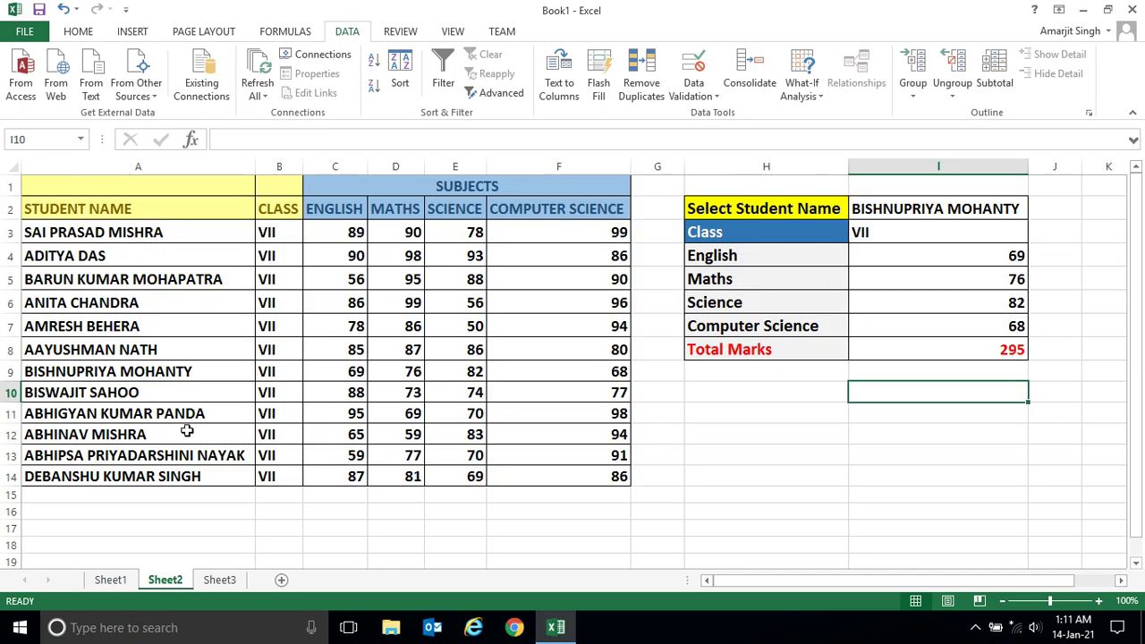
{"action": "left_click_drag", "start_coordinate": [144, 228], "coordinate": [568, 504]}
{"action": "left_click", "coordinate": [787, 417]}
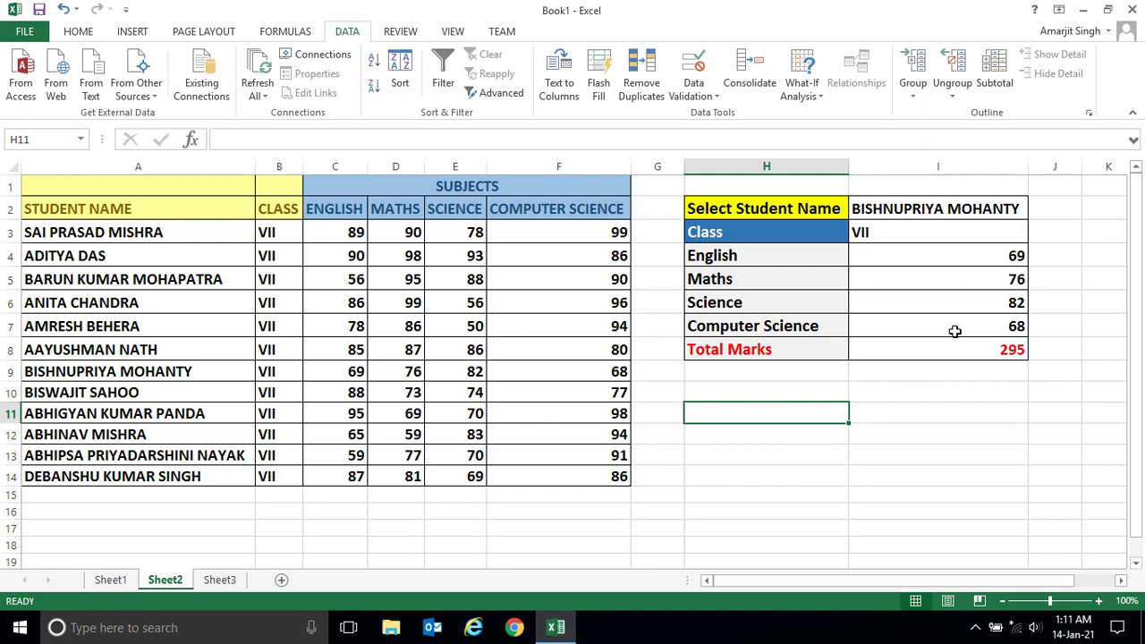
{"action": "left_click", "coordinate": [937, 207]}
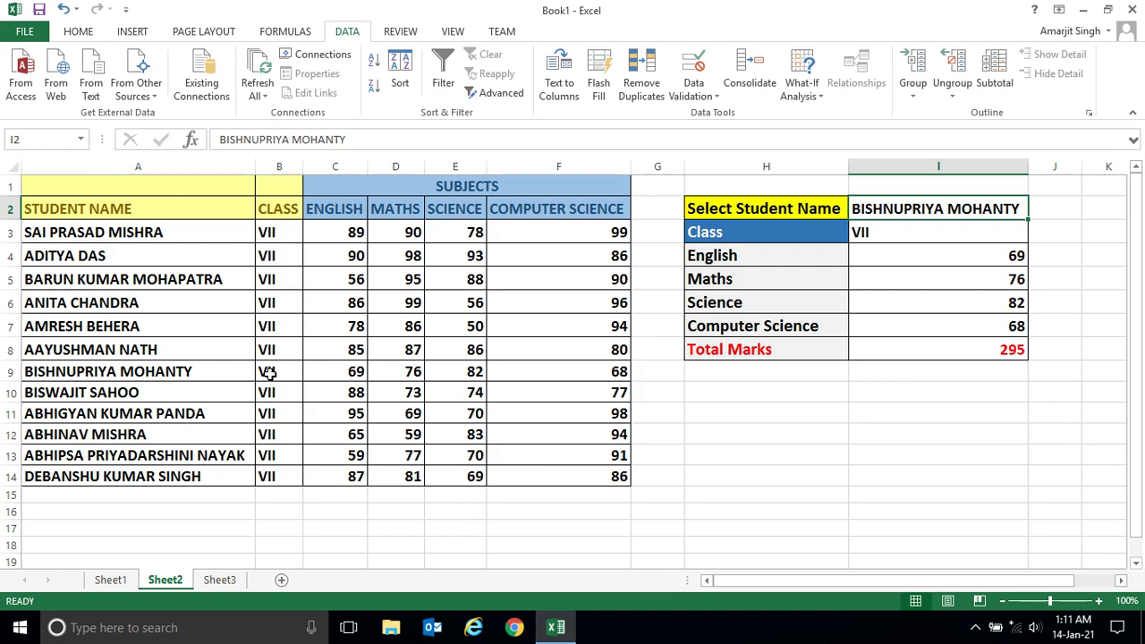
{"action": "left_click_drag", "start_coordinate": [268, 374], "coordinate": [596, 371]}
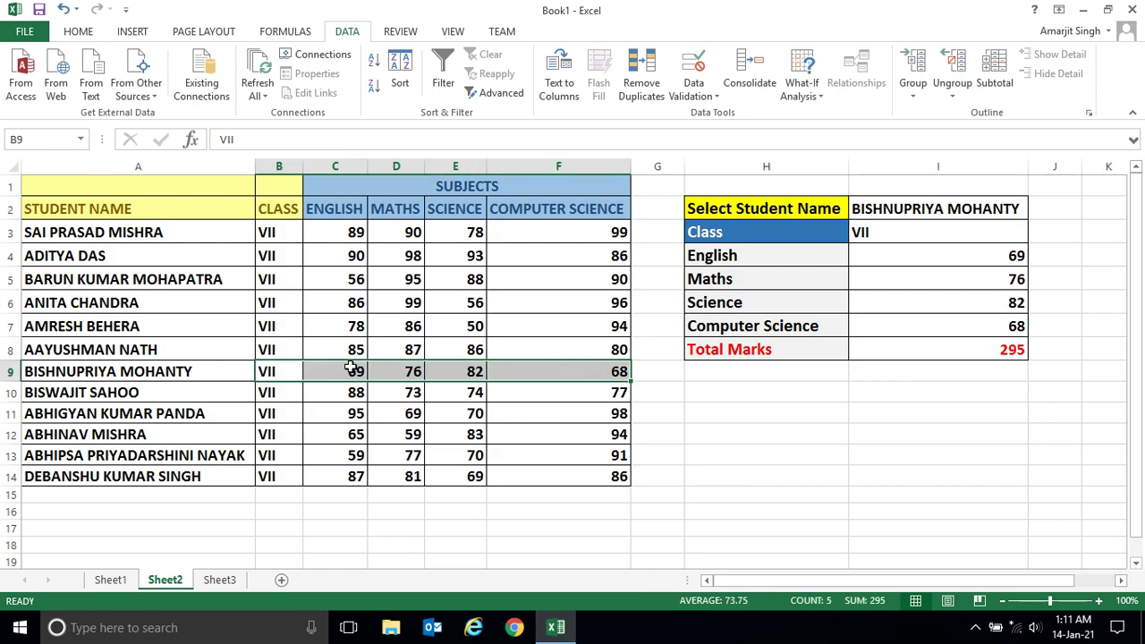
{"action": "left_click_drag", "start_coordinate": [1001, 209], "coordinate": [1008, 326]}
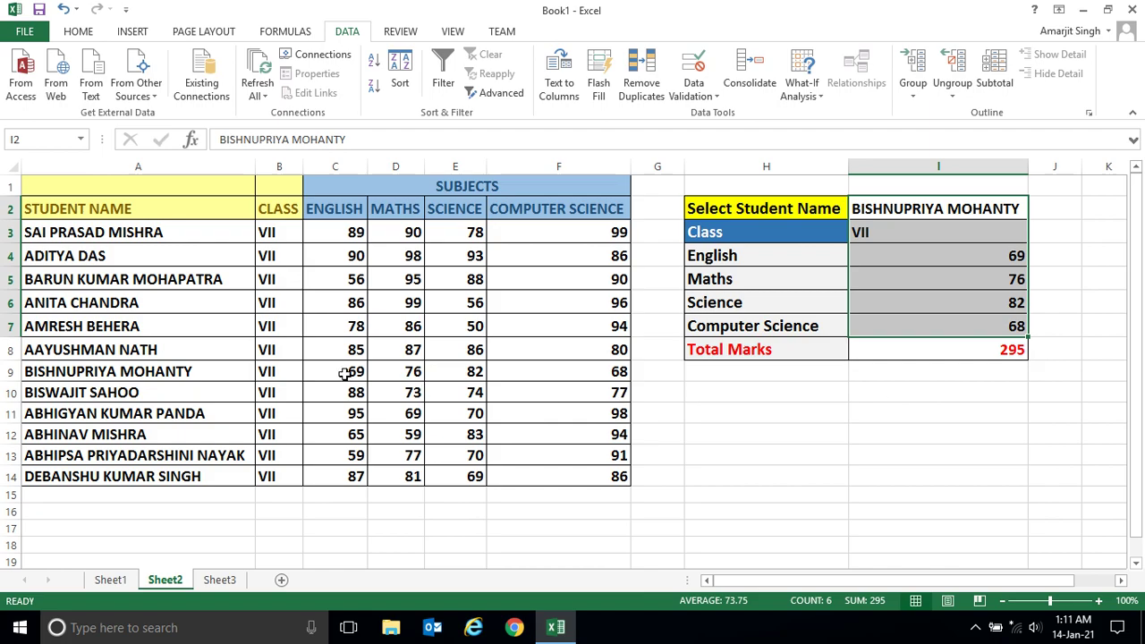
- Highlight the row 9 and 10 marks, show the Total Marks formula in I8, and outline the lookup panel
{"action": "left_click_drag", "start_coordinate": [342, 372], "coordinate": [574, 390]}
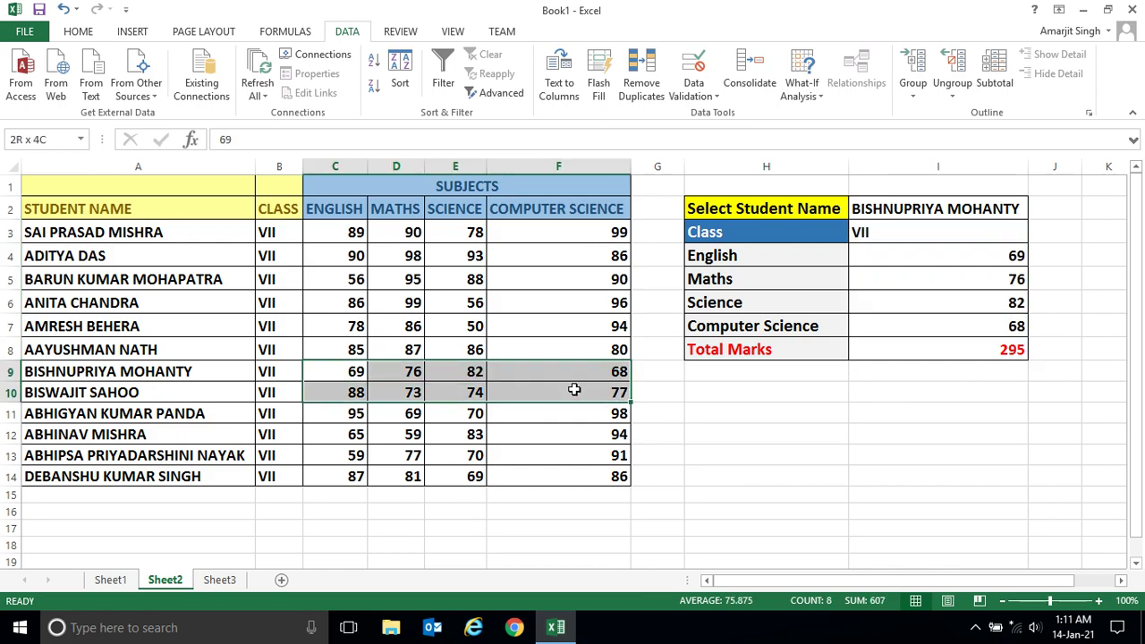
{"action": "left_click", "coordinate": [922, 354]}
{"action": "left_click", "coordinate": [821, 456]}
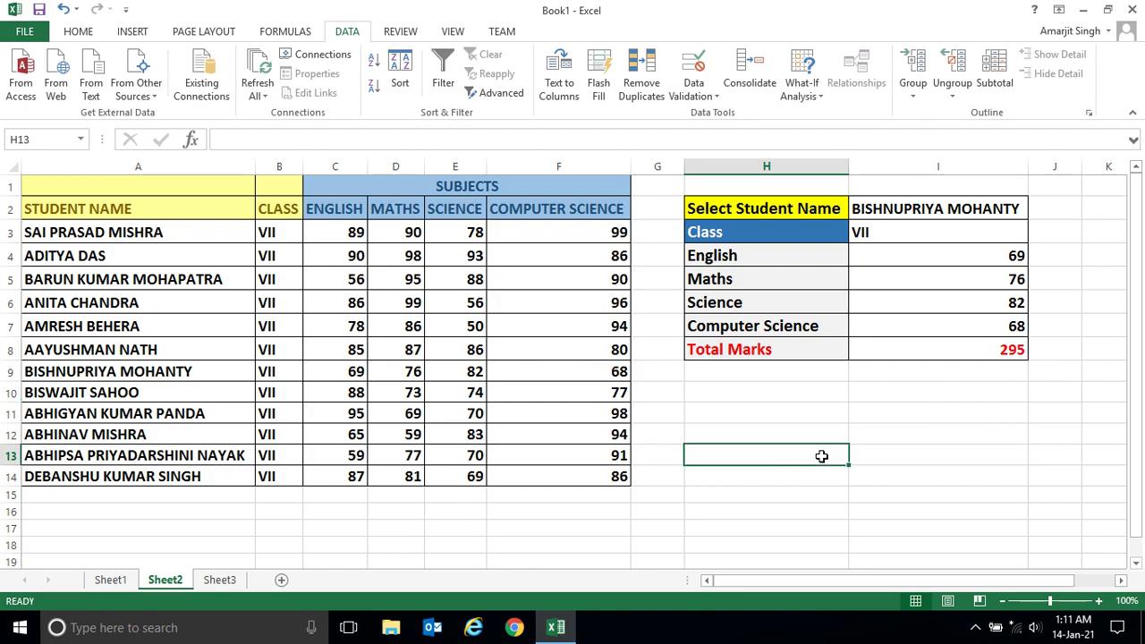
{"action": "left_click_drag", "start_coordinate": [340, 372], "coordinate": [572, 375]}
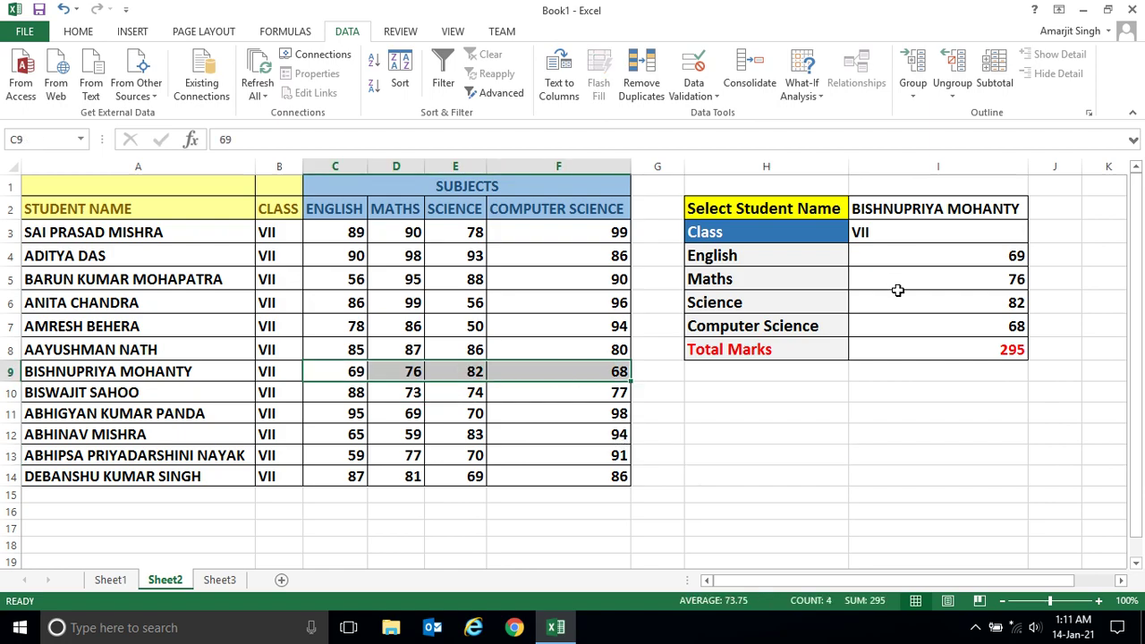
{"action": "left_click_drag", "start_coordinate": [764, 212], "coordinate": [930, 350]}
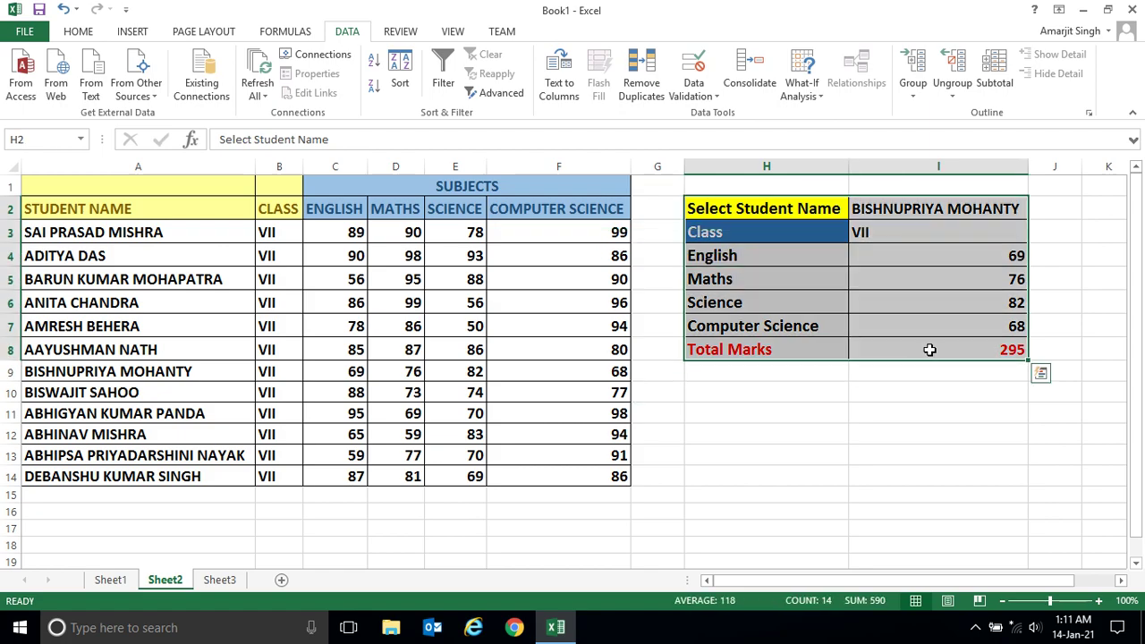
{"action": "left_click", "coordinate": [723, 427]}
- Point out the I2 name, the column A names, row 7 marks and Total Marks, then switch to Sheet3
{"action": "left_click", "coordinate": [957, 198]}
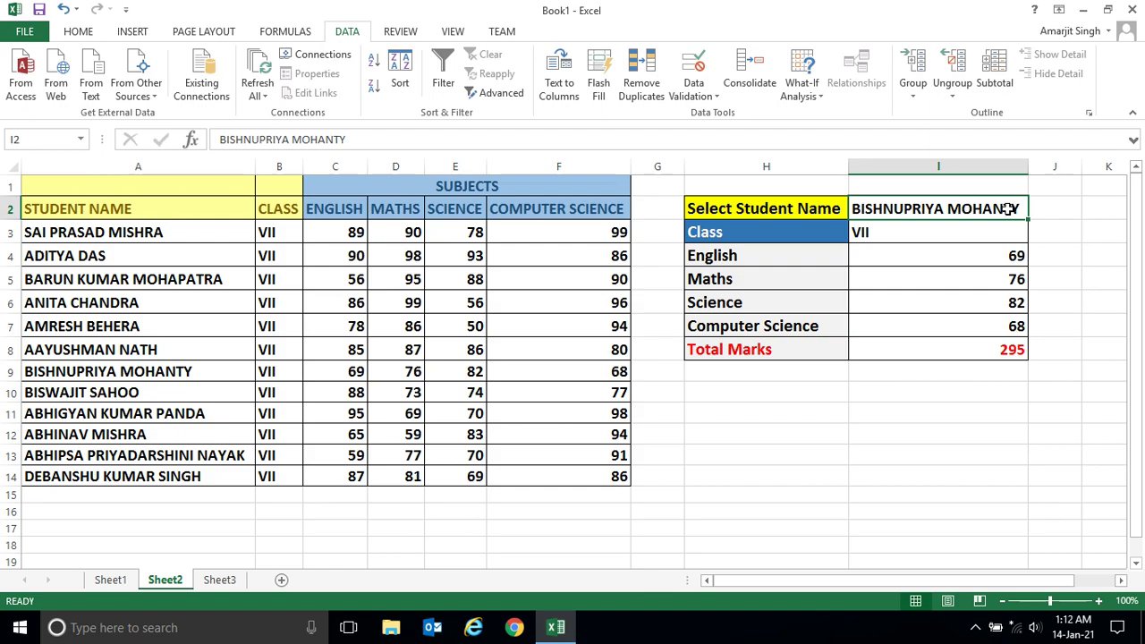
{"action": "left_click_drag", "start_coordinate": [166, 235], "coordinate": [141, 455]}
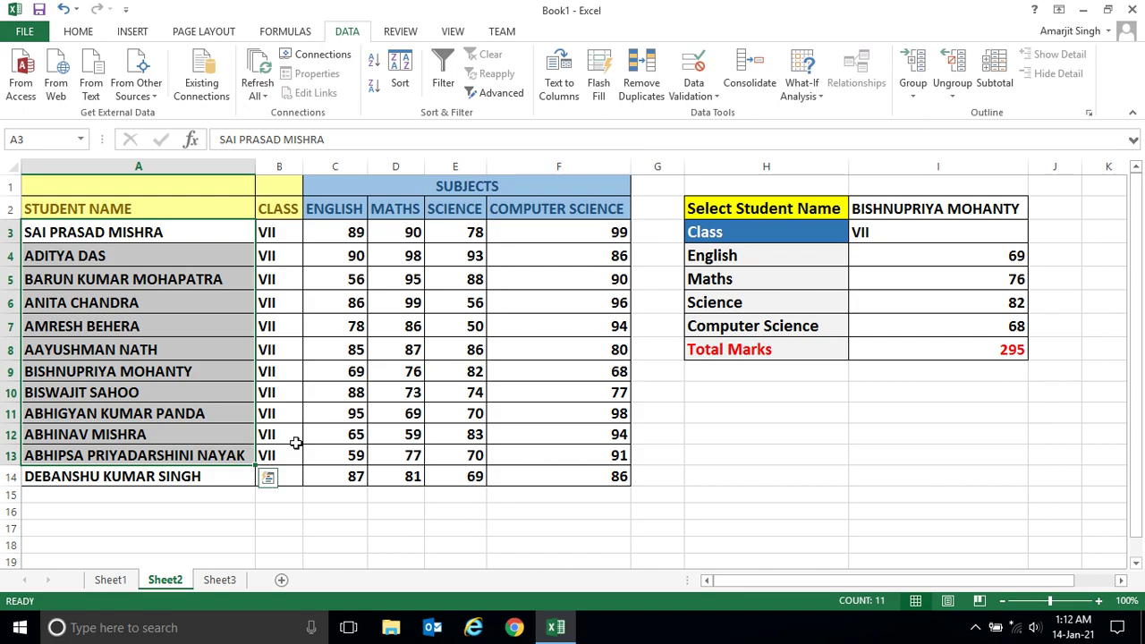
{"action": "left_click_drag", "start_coordinate": [350, 324], "coordinate": [576, 327]}
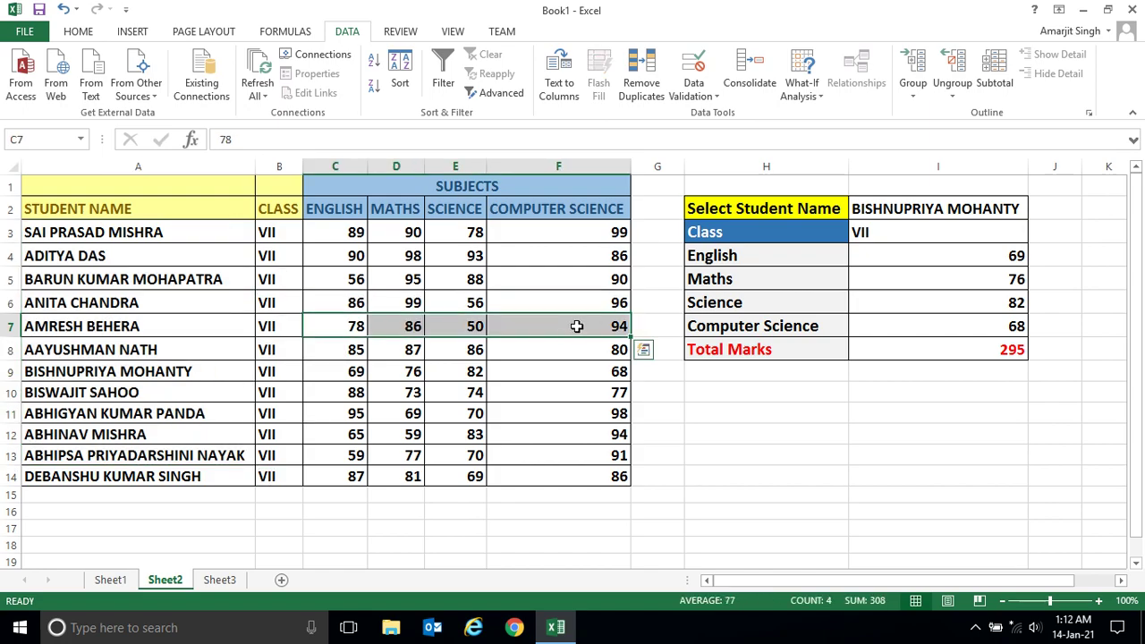
{"action": "left_click", "coordinate": [783, 352]}
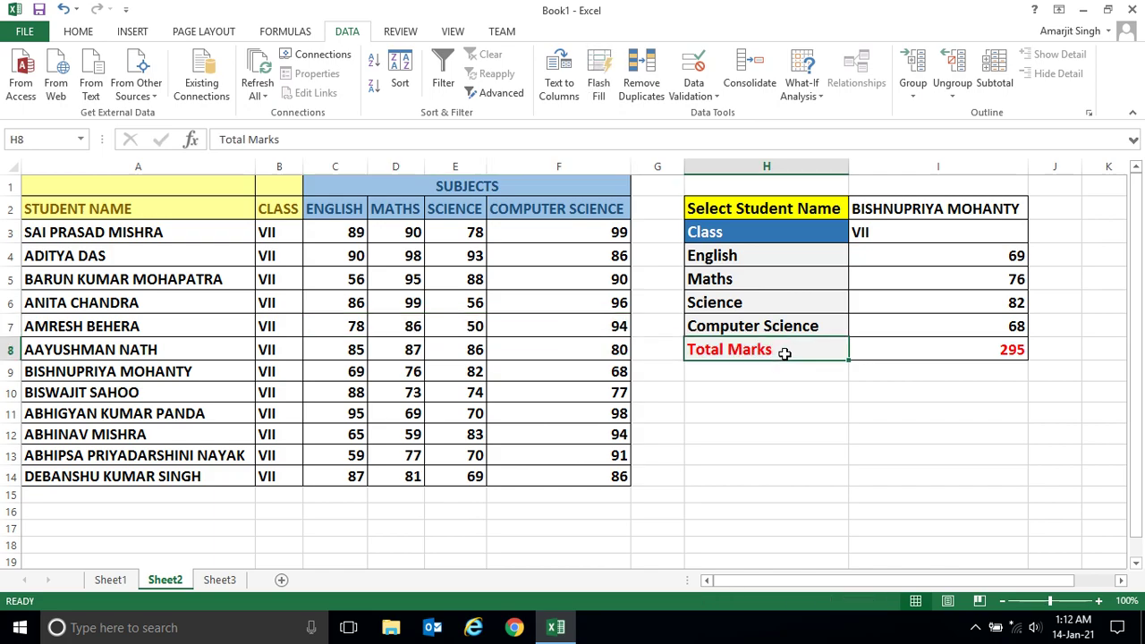
{"action": "left_click", "coordinate": [226, 581]}
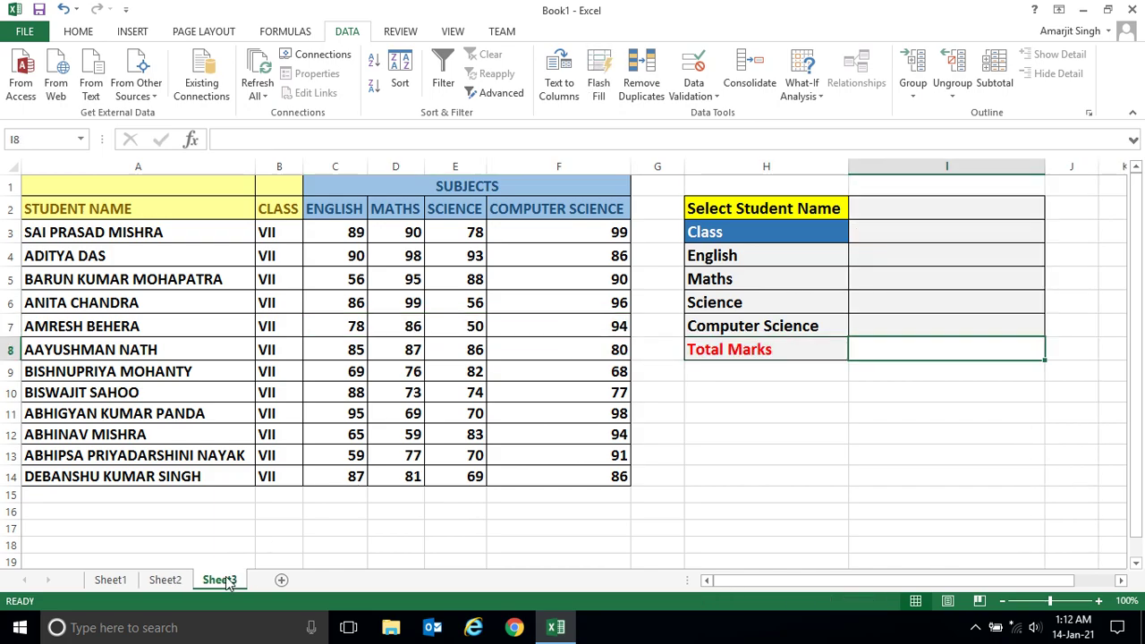
{"action": "left_click", "coordinate": [706, 408]}
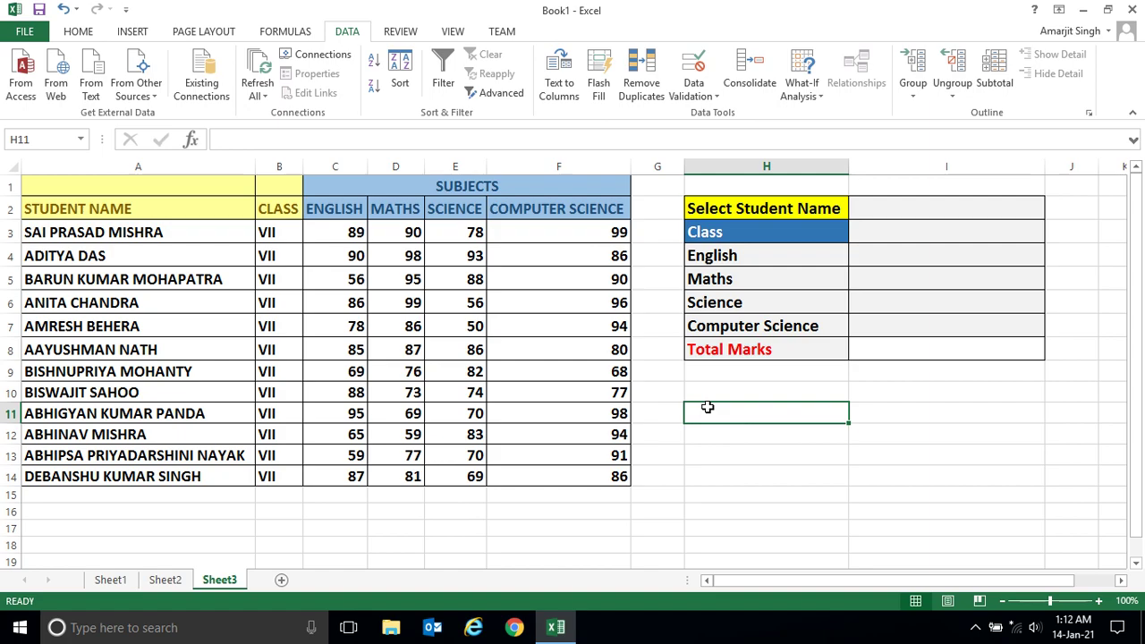
{"action": "double_click", "coordinate": [910, 210]}
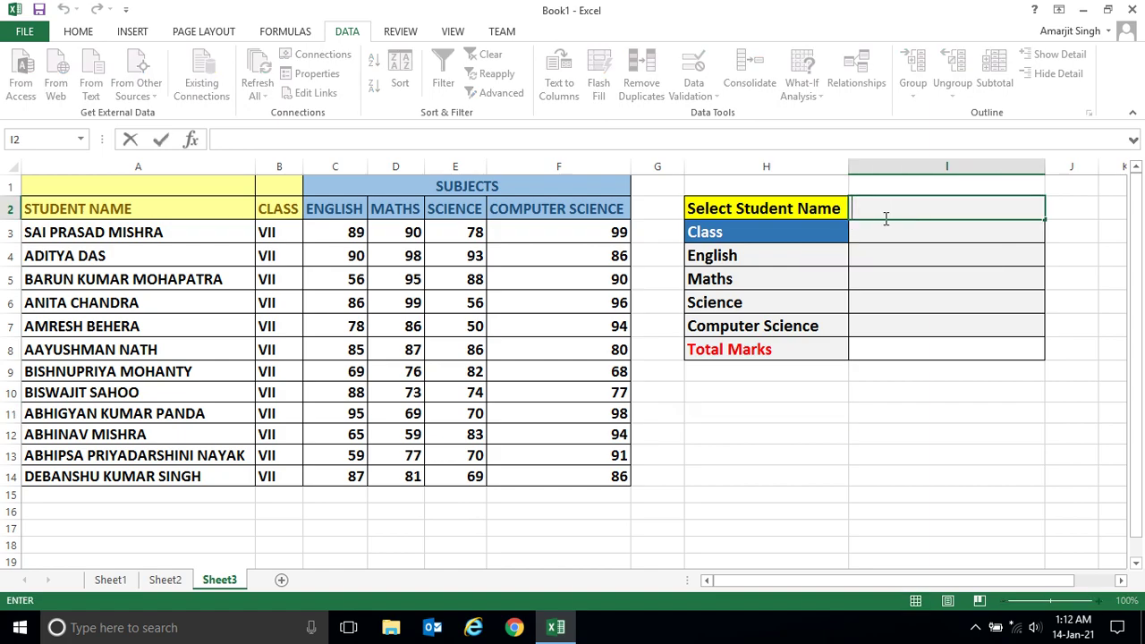
{"action": "left_click_drag", "start_coordinate": [212, 237], "coordinate": [181, 472]}
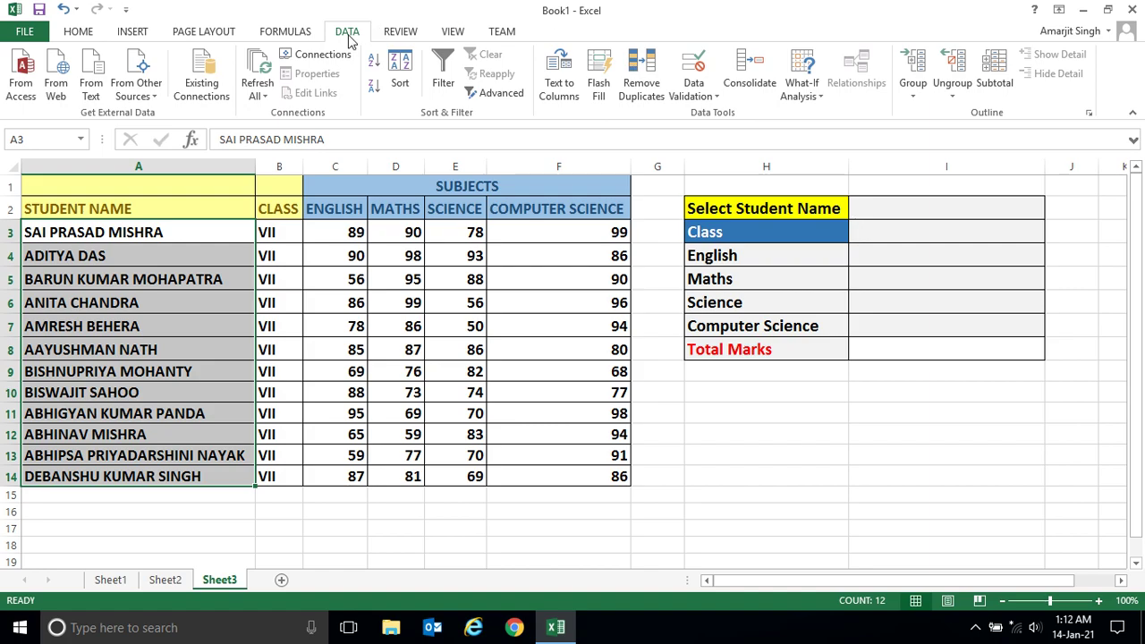
{"action": "left_click", "coordinate": [941, 208]}
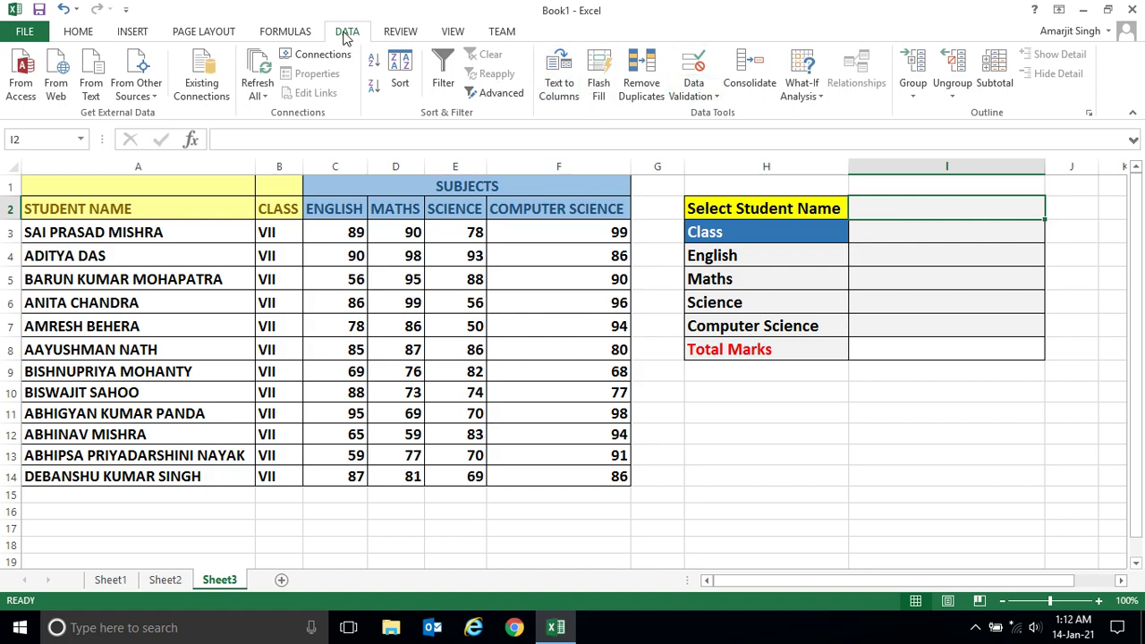
- Give cell I2 a List data validation sourced from the student names in A3:A14
{"action": "left_click", "coordinate": [708, 97]}
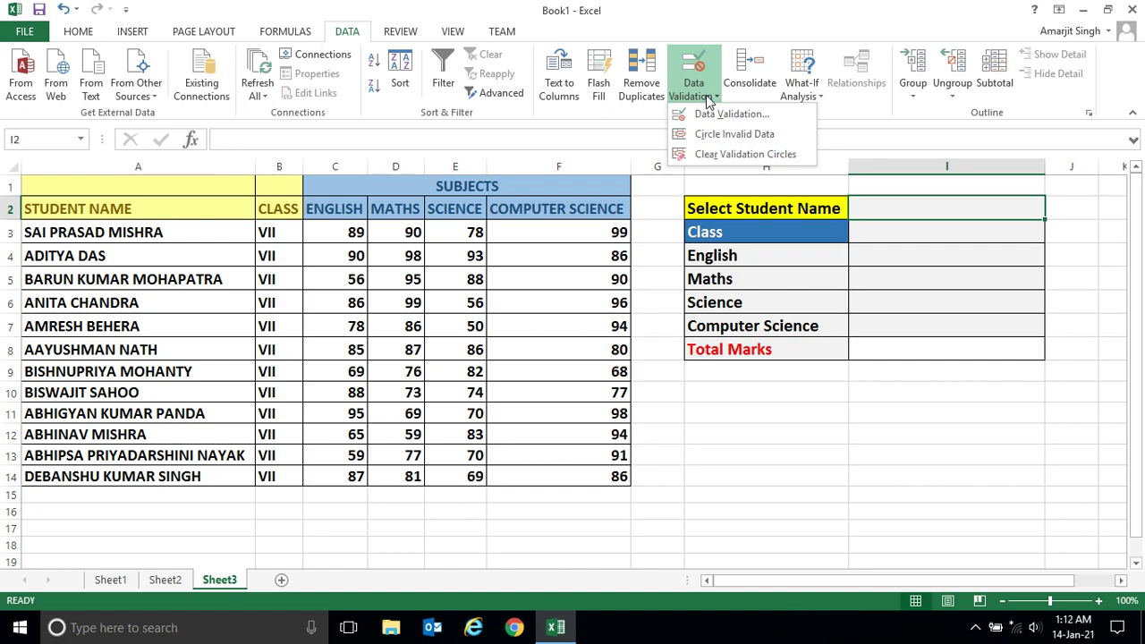
{"action": "left_click", "coordinate": [726, 114]}
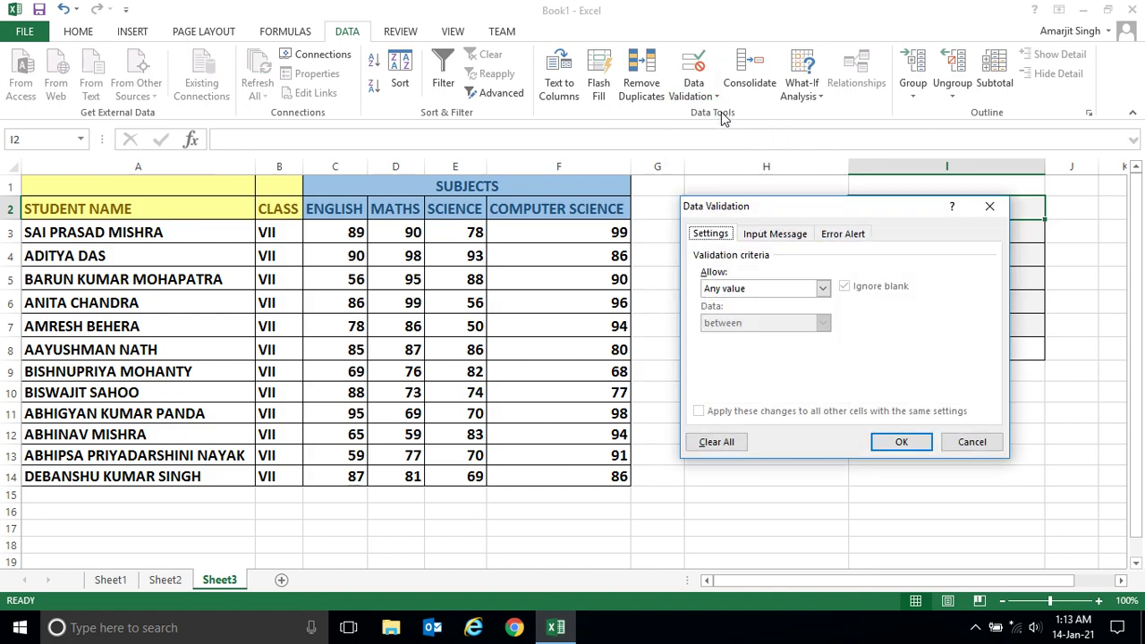
{"action": "left_click", "coordinate": [822, 288]}
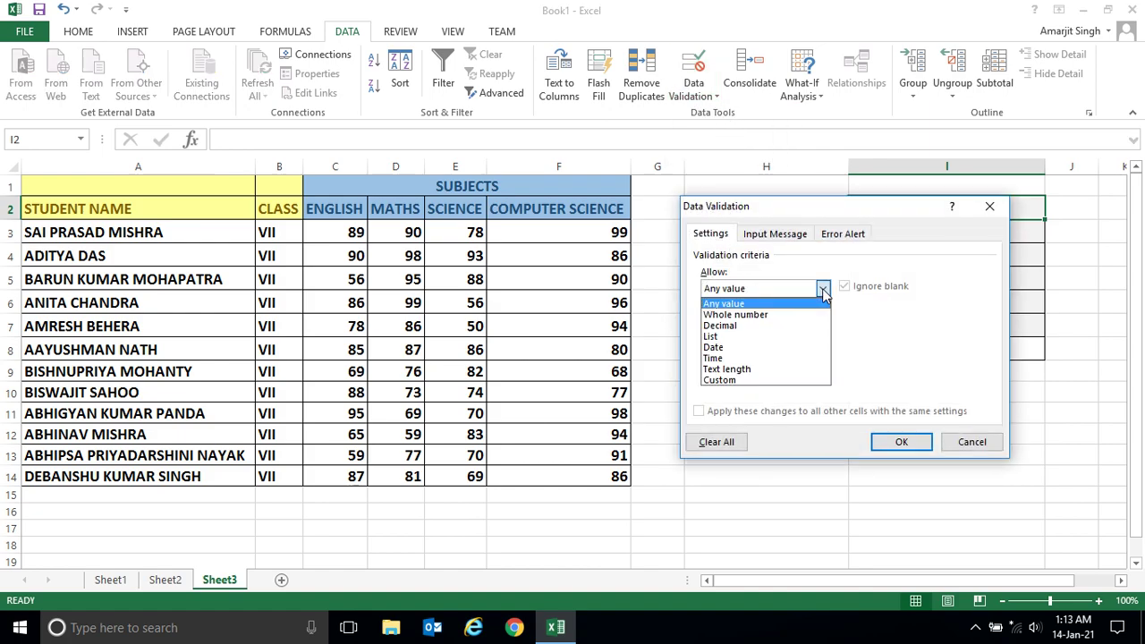
{"action": "left_click", "coordinate": [729, 335]}
{"action": "left_click", "coordinate": [920, 356]}
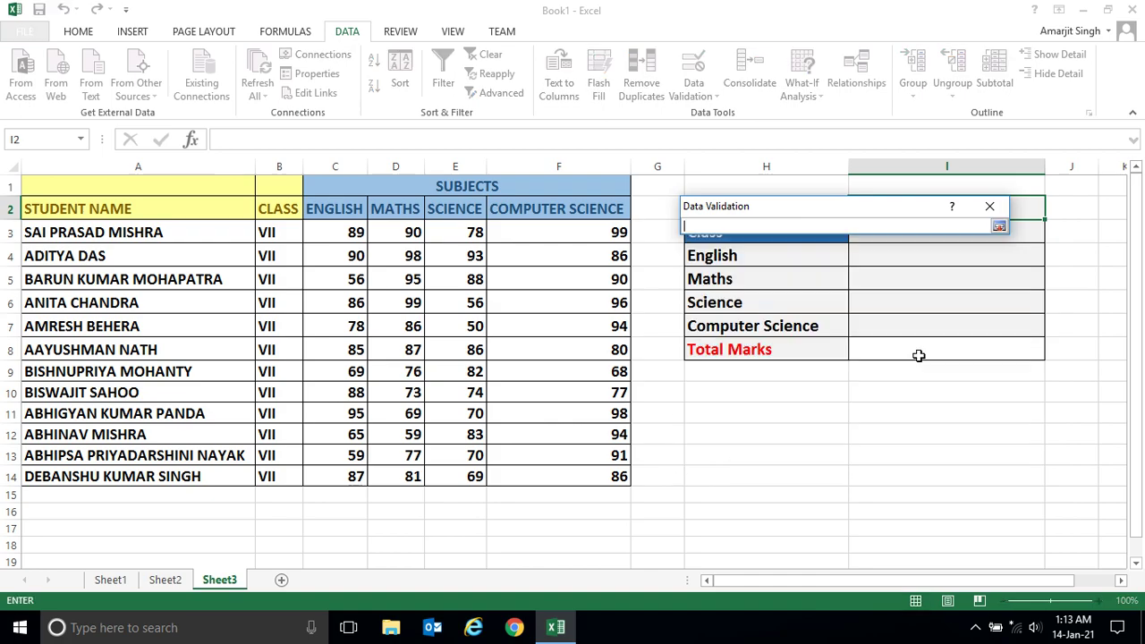
{"action": "left_click_drag", "start_coordinate": [125, 234], "coordinate": [113, 474]}
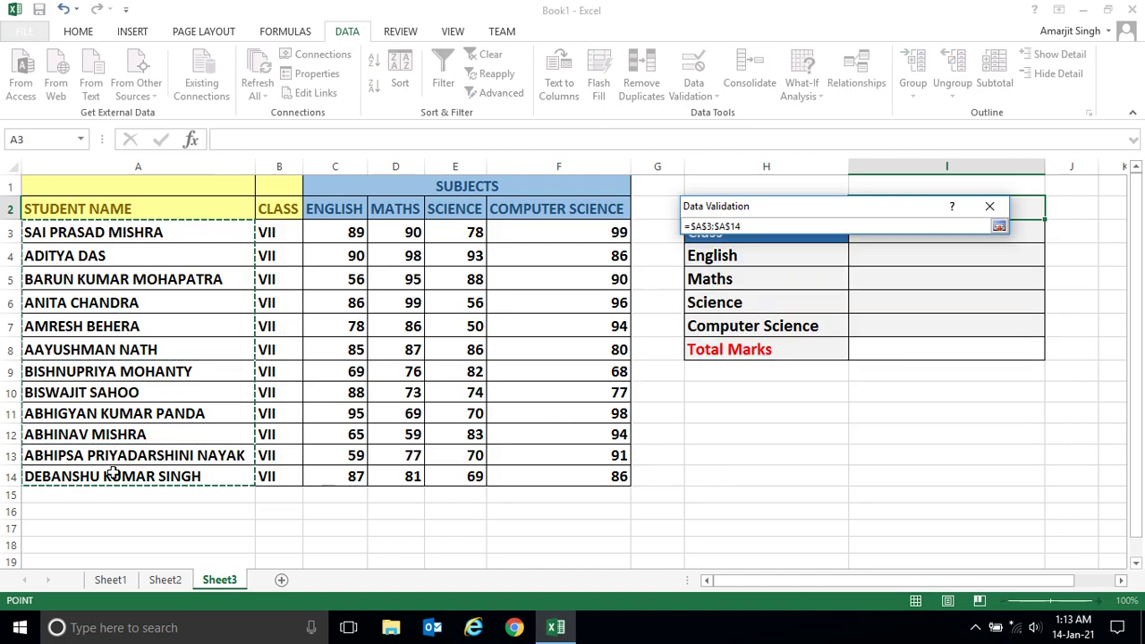
{"action": "key", "text": "Return"}
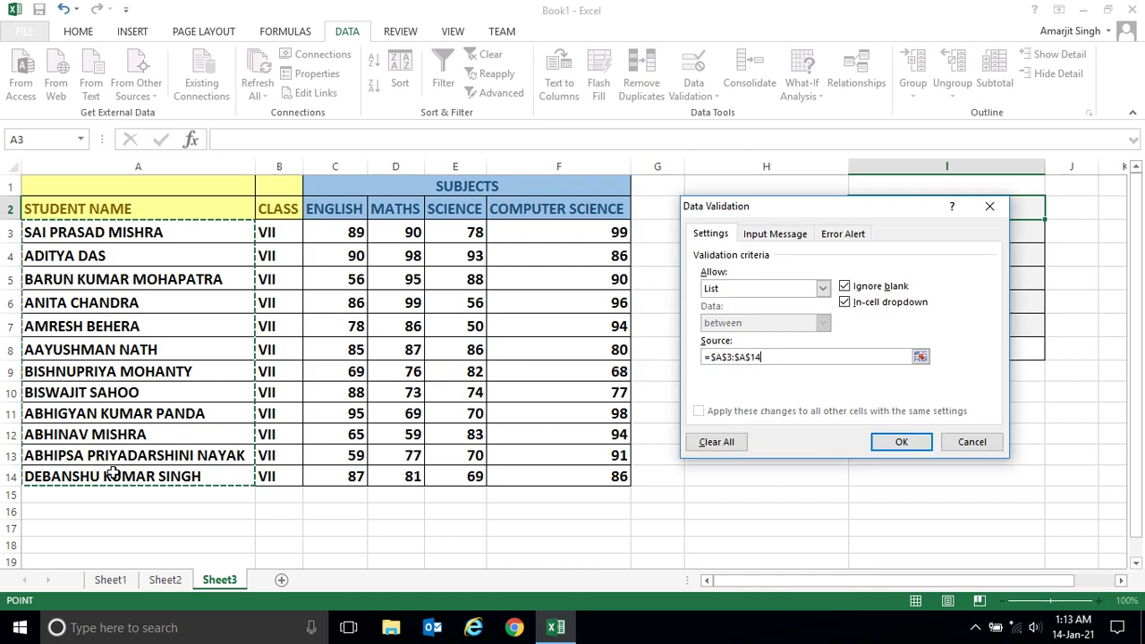
{"action": "left_click", "coordinate": [901, 442]}
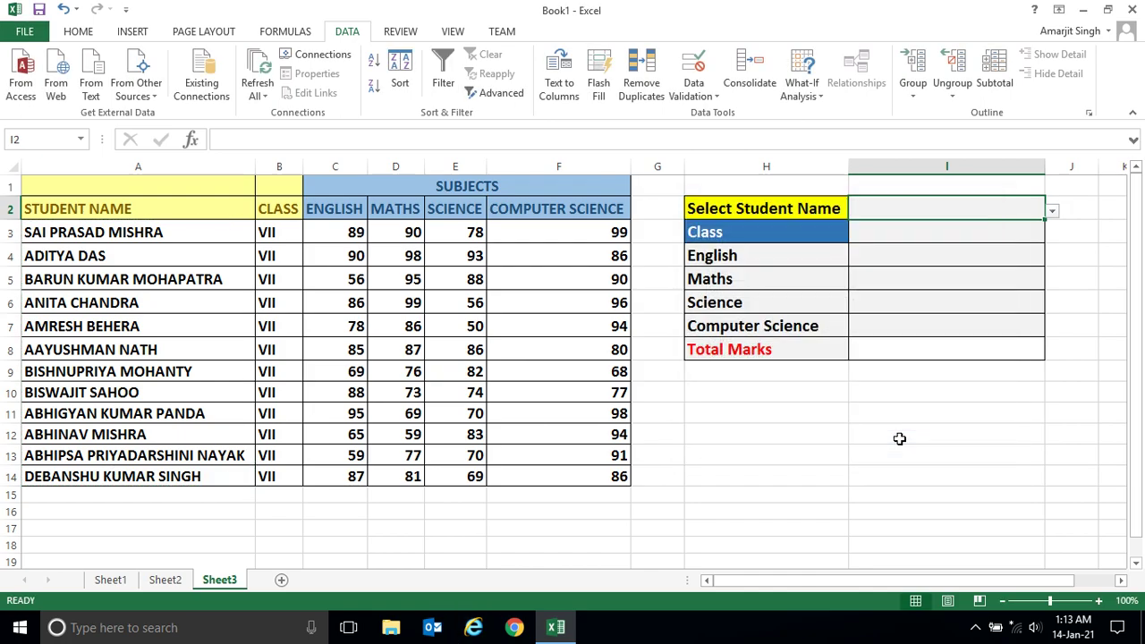
{"action": "left_click", "coordinate": [1051, 211]}
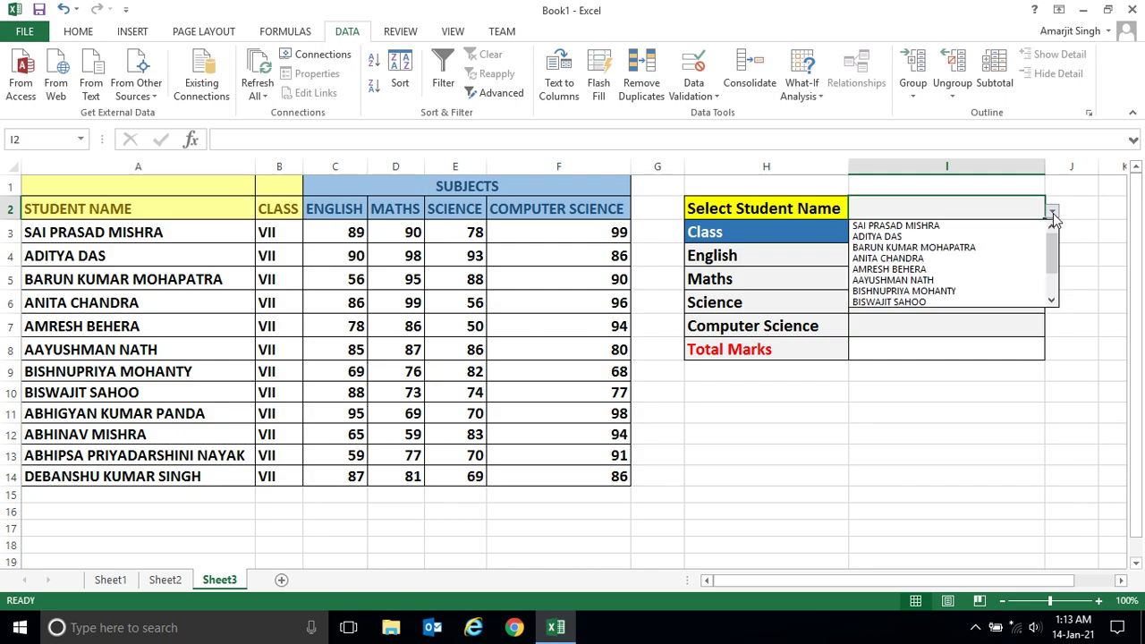
{"action": "left_click", "coordinate": [926, 248]}
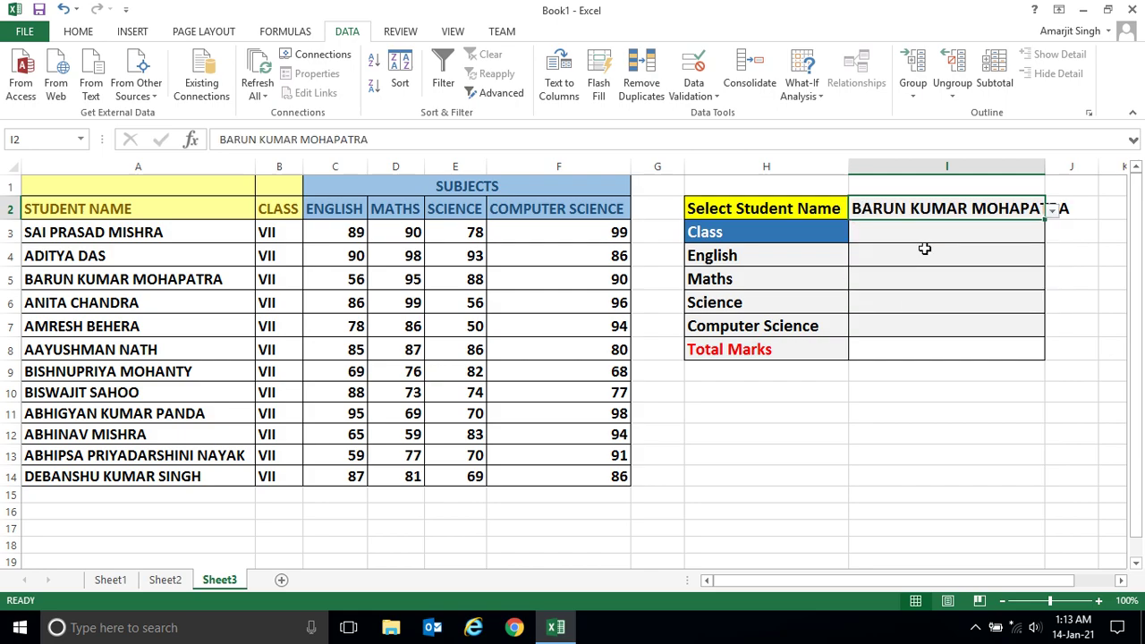
{"action": "left_click_drag", "start_coordinate": [1044, 166], "coordinate": [1085, 166]}
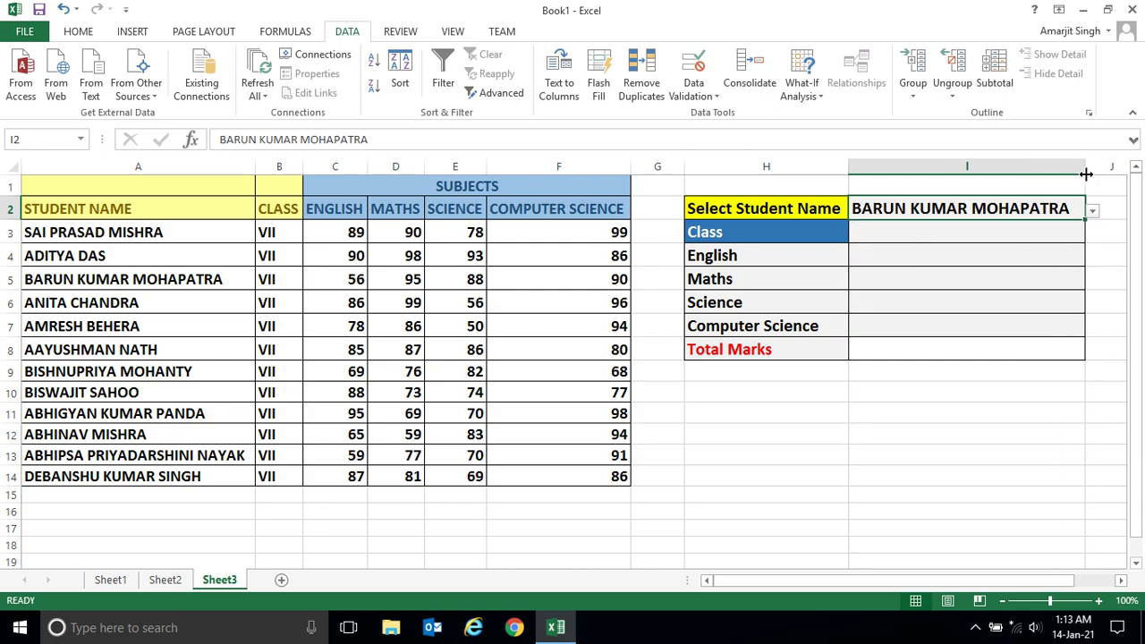
{"action": "left_click", "coordinate": [1093, 212]}
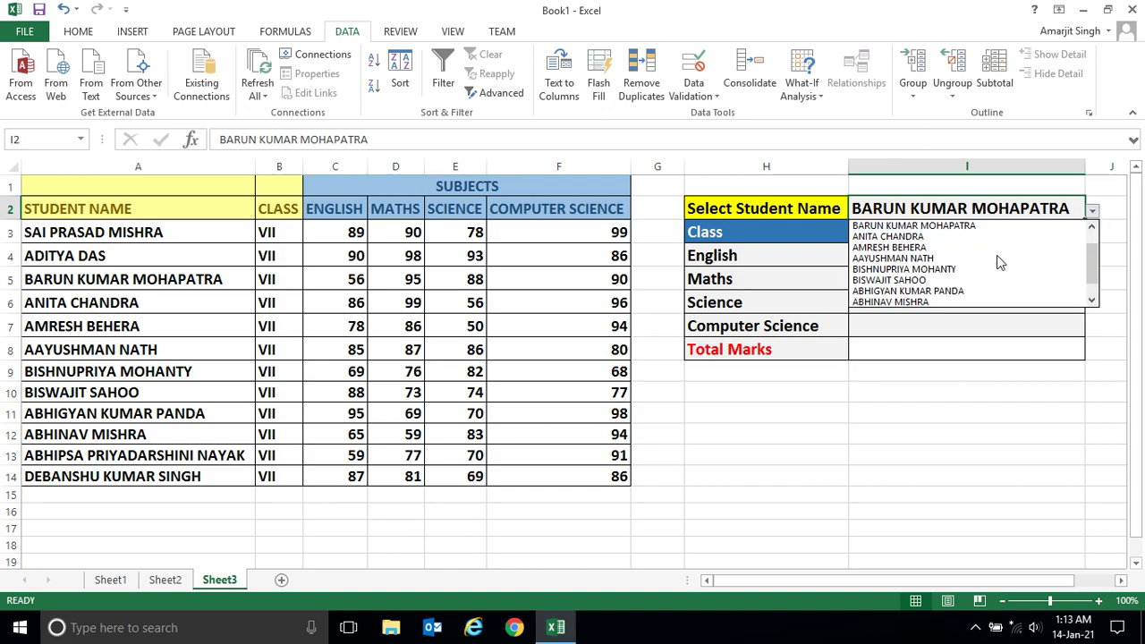
{"action": "left_click", "coordinate": [998, 259]}
{"action": "left_click", "coordinate": [1092, 212]}
{"action": "left_click", "coordinate": [968, 290]}
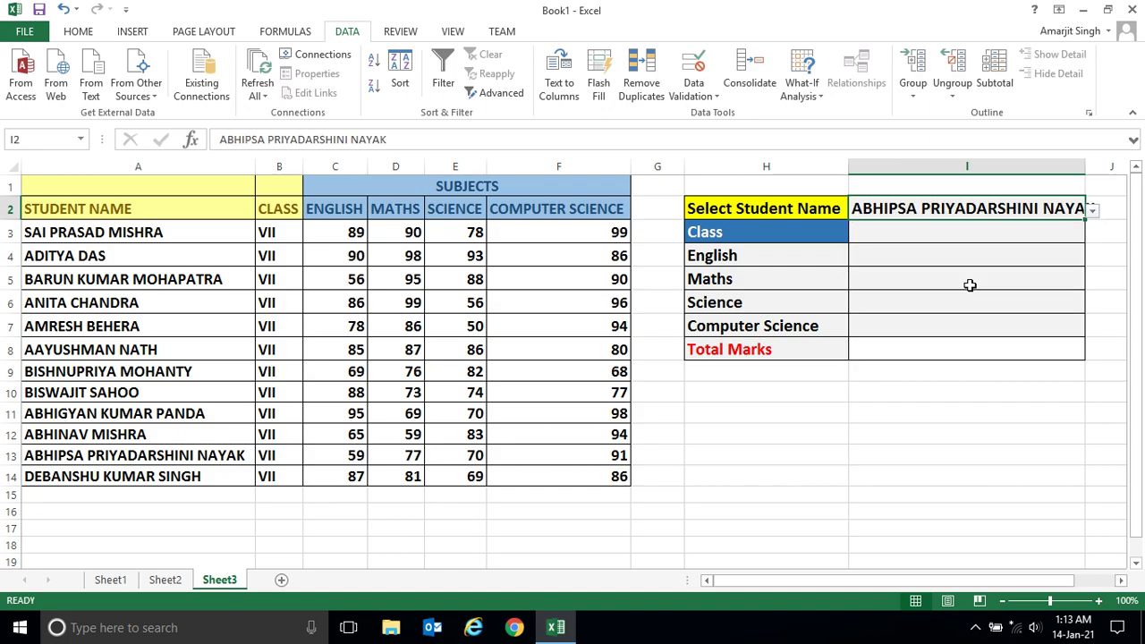
{"action": "left_click", "coordinate": [1098, 211]}
{"action": "left_click_drag", "start_coordinate": [1084, 166], "coordinate": [1110, 167]}
{"action": "left_click", "coordinate": [1084, 205]}
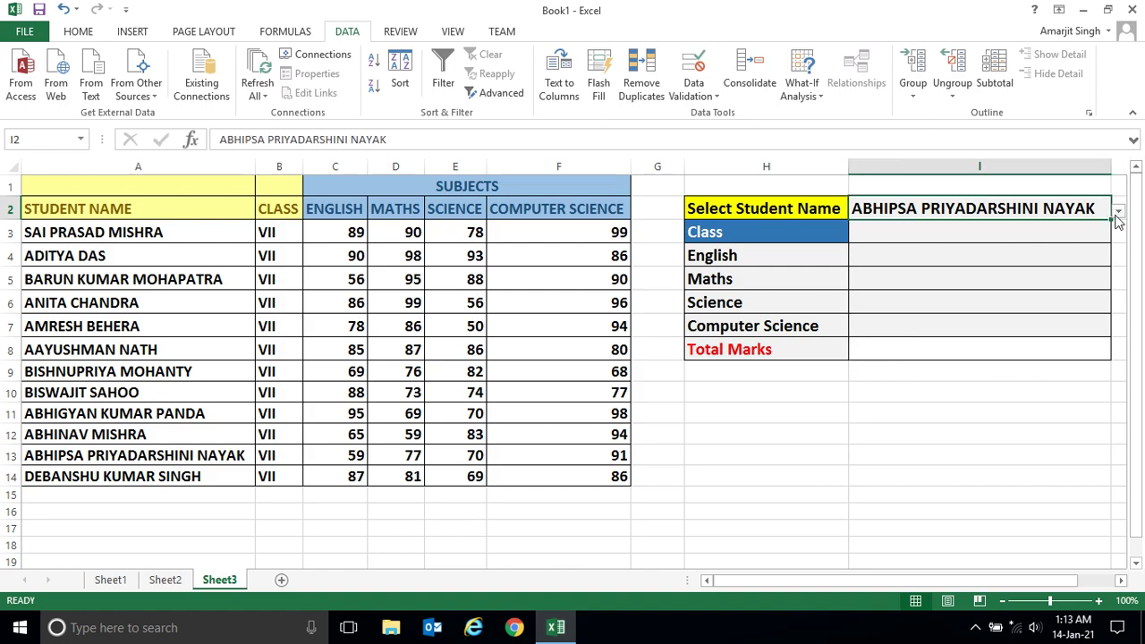
{"action": "left_click_drag", "start_coordinate": [685, 167], "coordinate": [658, 166]}
{"action": "left_click", "coordinate": [1091, 211]}
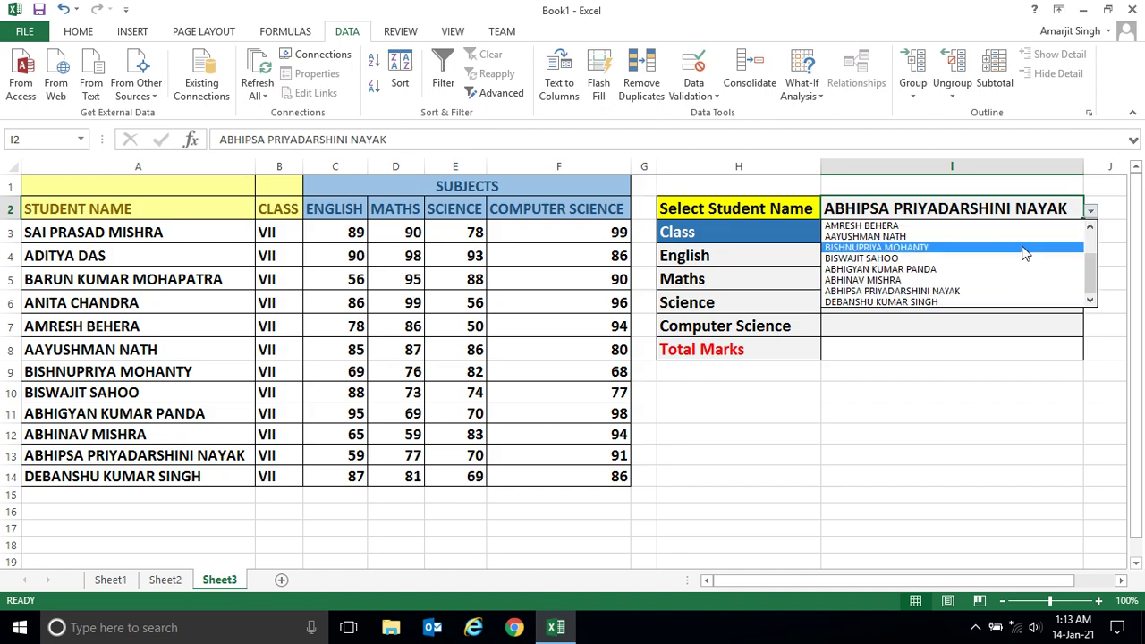
{"action": "left_click", "coordinate": [1001, 256]}
{"action": "left_click", "coordinate": [1090, 211]}
{"action": "left_click", "coordinate": [948, 246]}
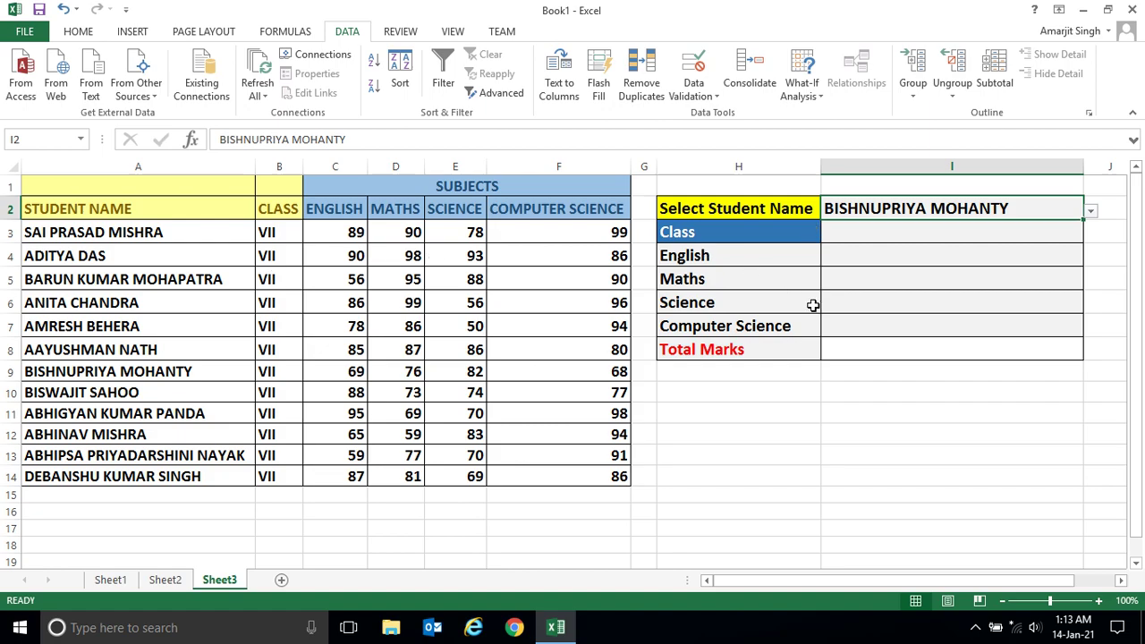
{"action": "left_click_drag", "start_coordinate": [861, 231], "coordinate": [863, 321]}
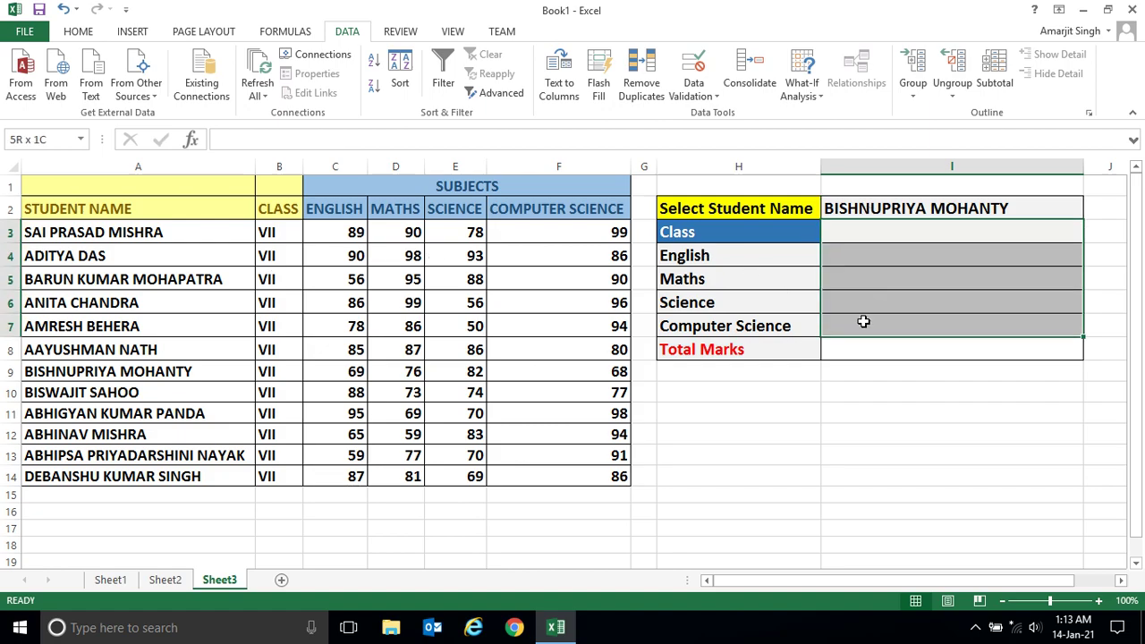
{"action": "left_click", "coordinate": [864, 237]}
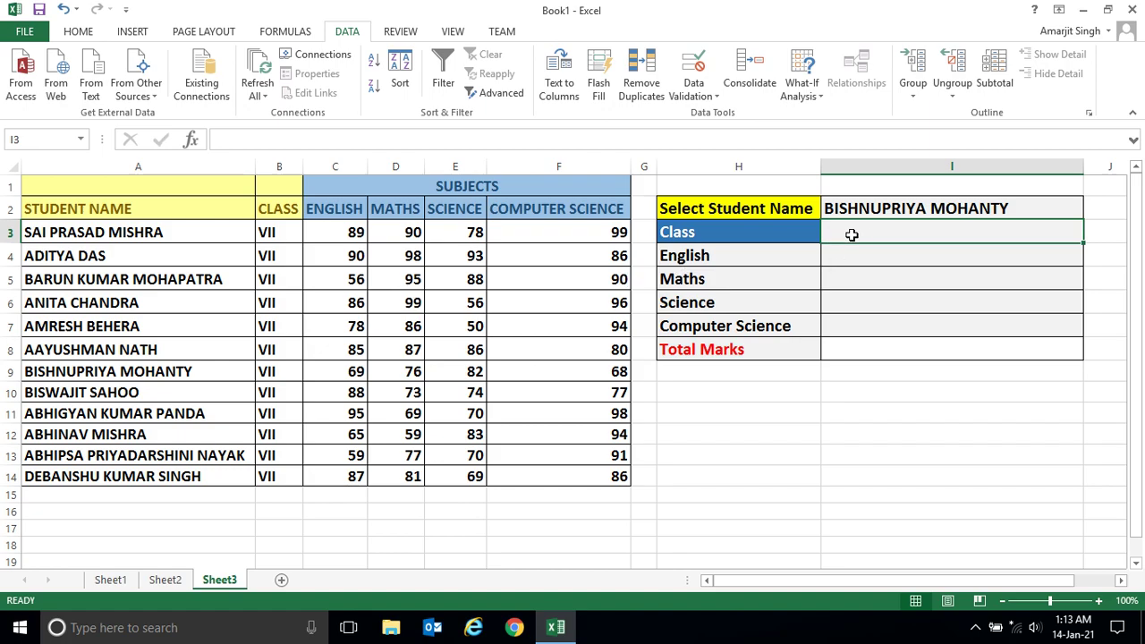
- Enter =VLOOKUP(I2,A3:F14,2,FALSE) in I3 to return the chosen student's class
{"action": "type", "text": "=vl"}
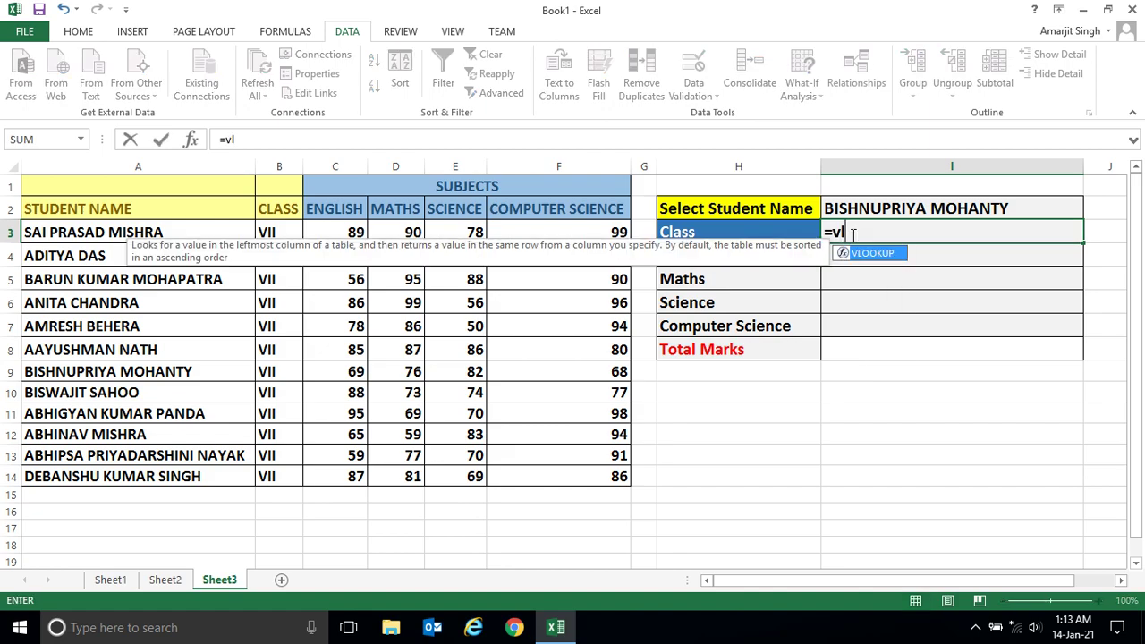
{"action": "key", "text": "Tab"}
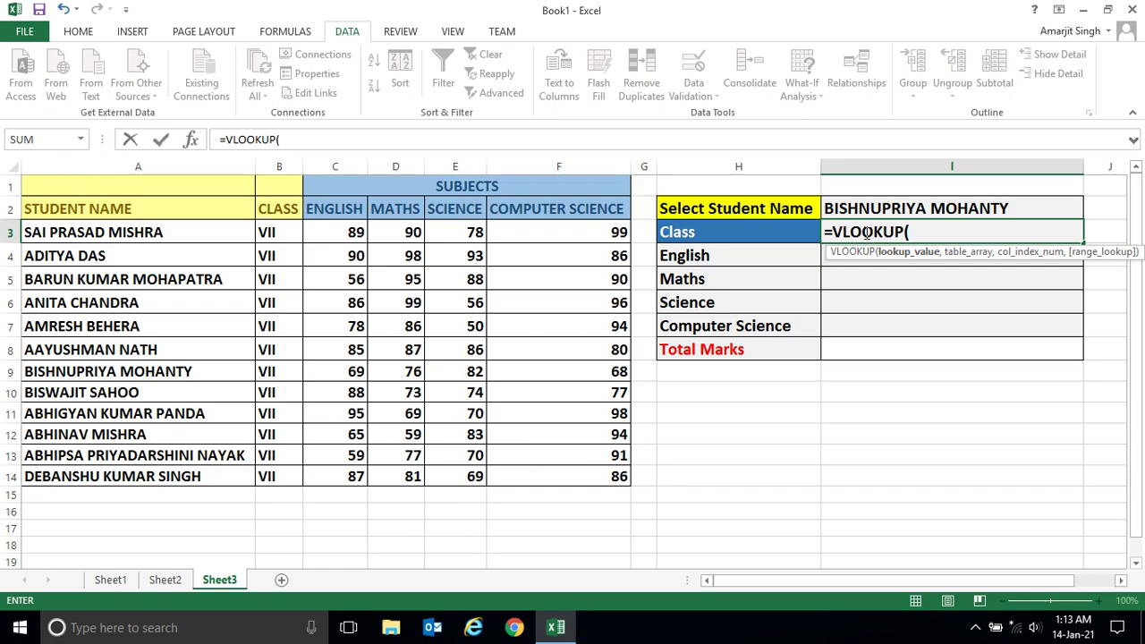
{"action": "left_click", "coordinate": [904, 207]}
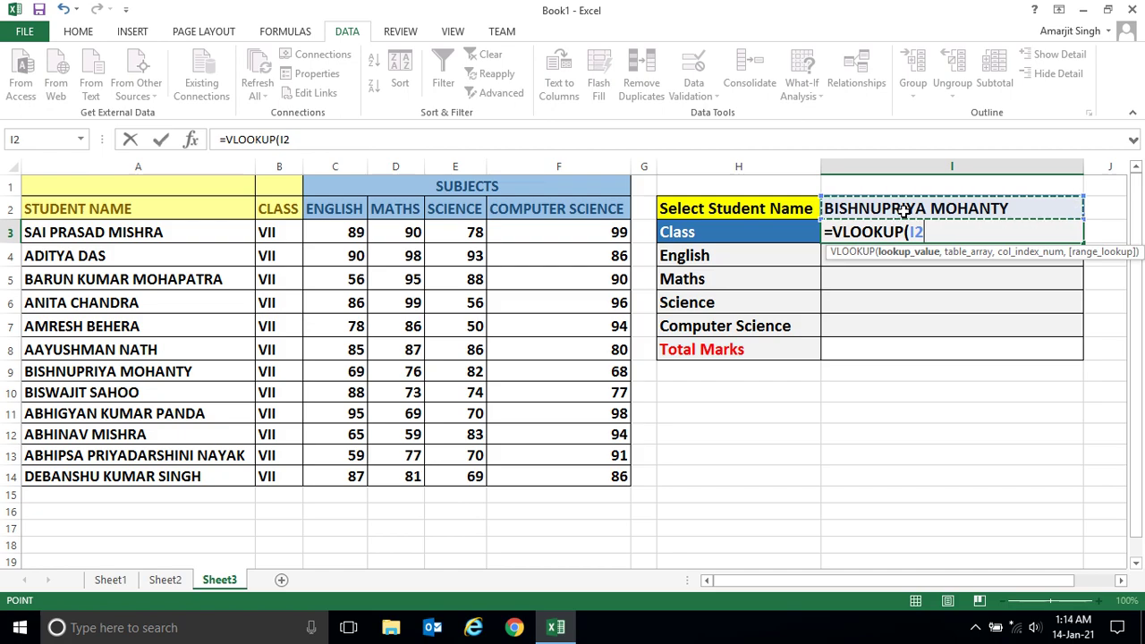
{"action": "type", "text": ","}
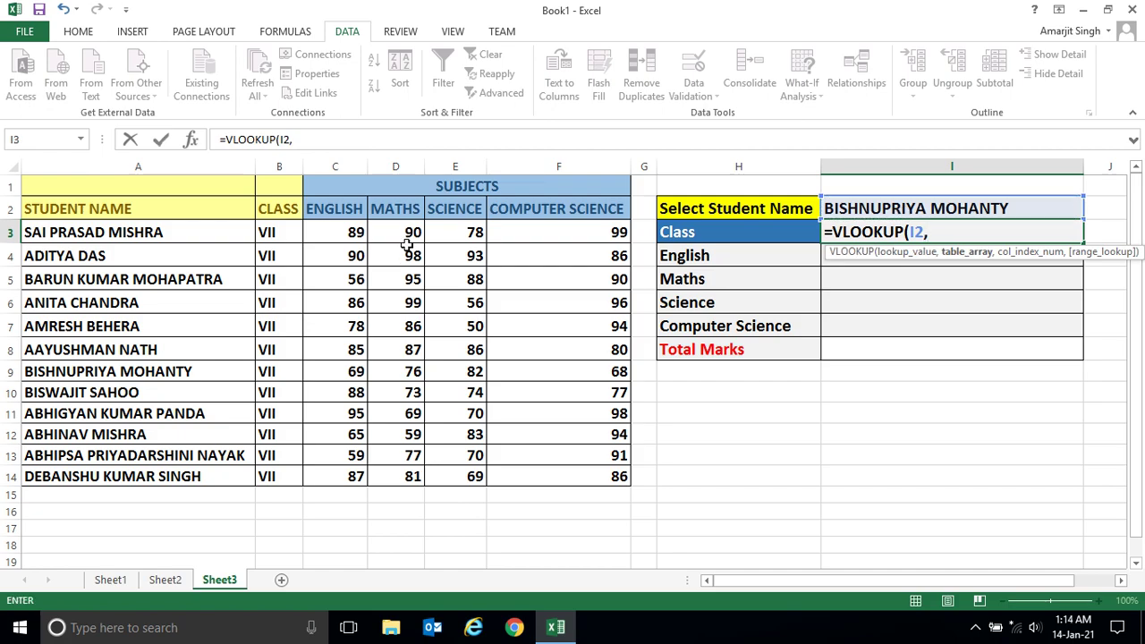
{"action": "left_click_drag", "start_coordinate": [209, 233], "coordinate": [561, 470]}
{"action": "type", "text": ","}
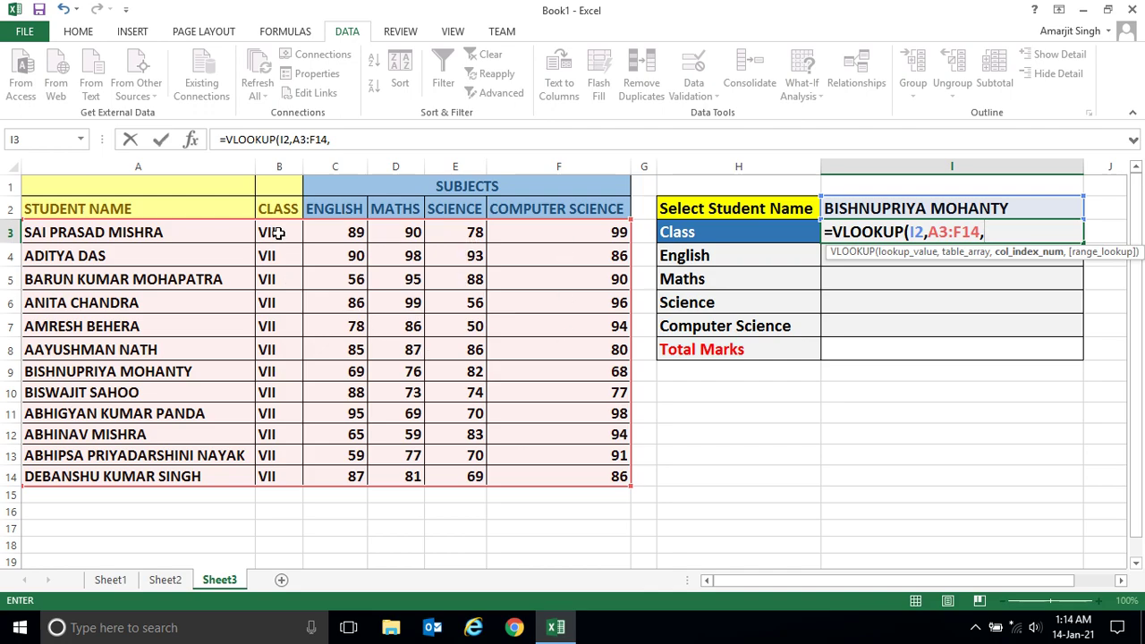
{"action": "type", "text": "2"}
{"action": "type", "text": ",fa"}
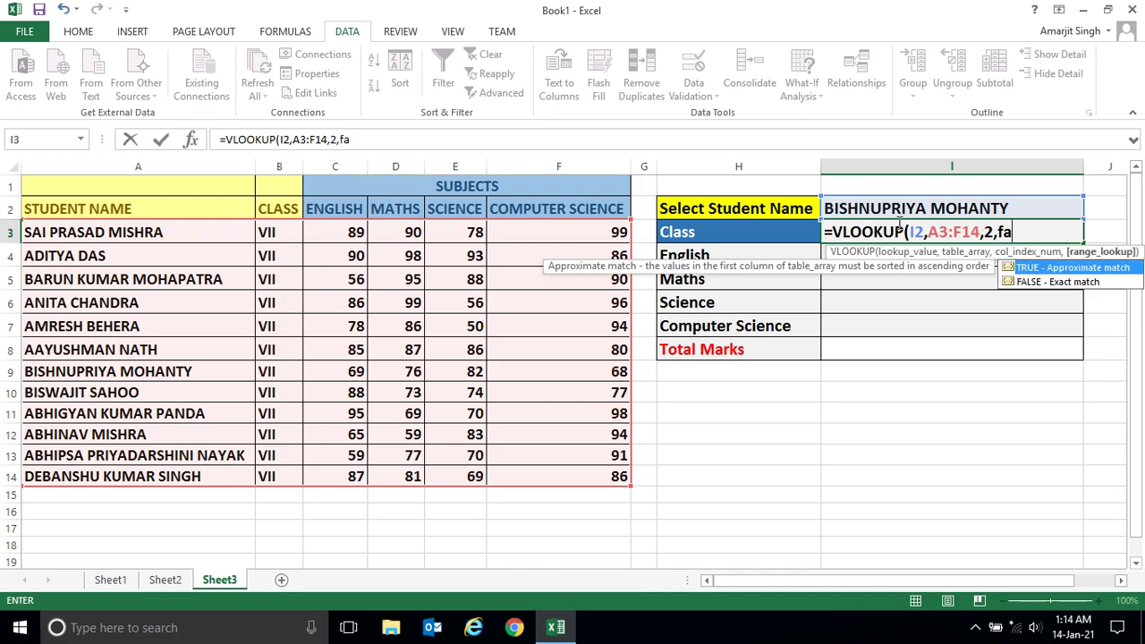
{"action": "type", "text": "lse)"}
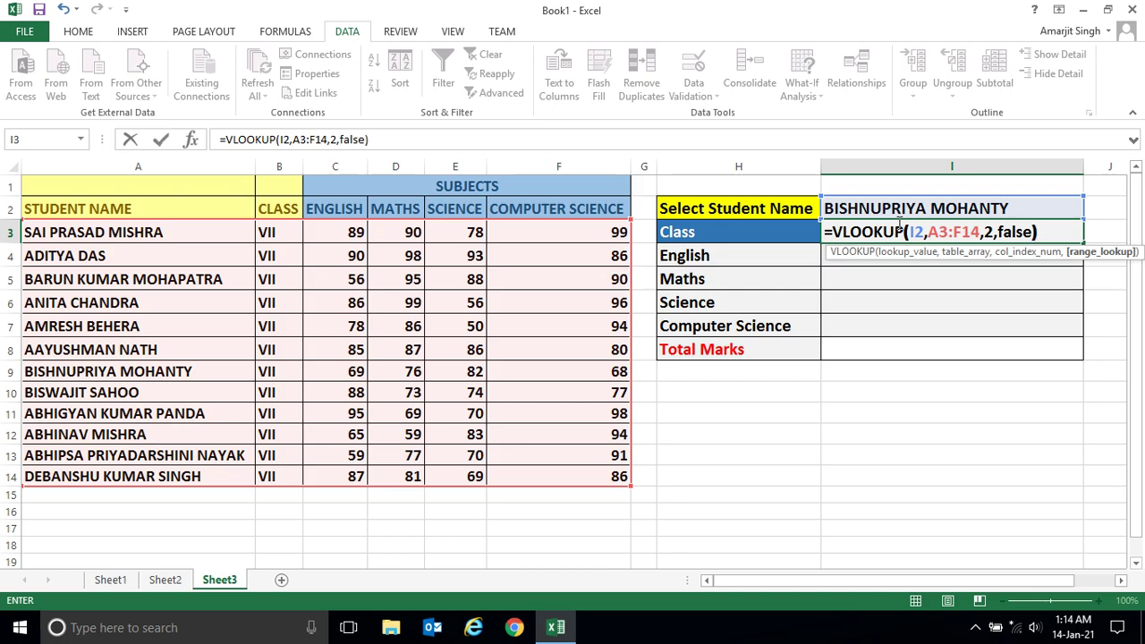
{"action": "key", "text": "ctrl+Return"}
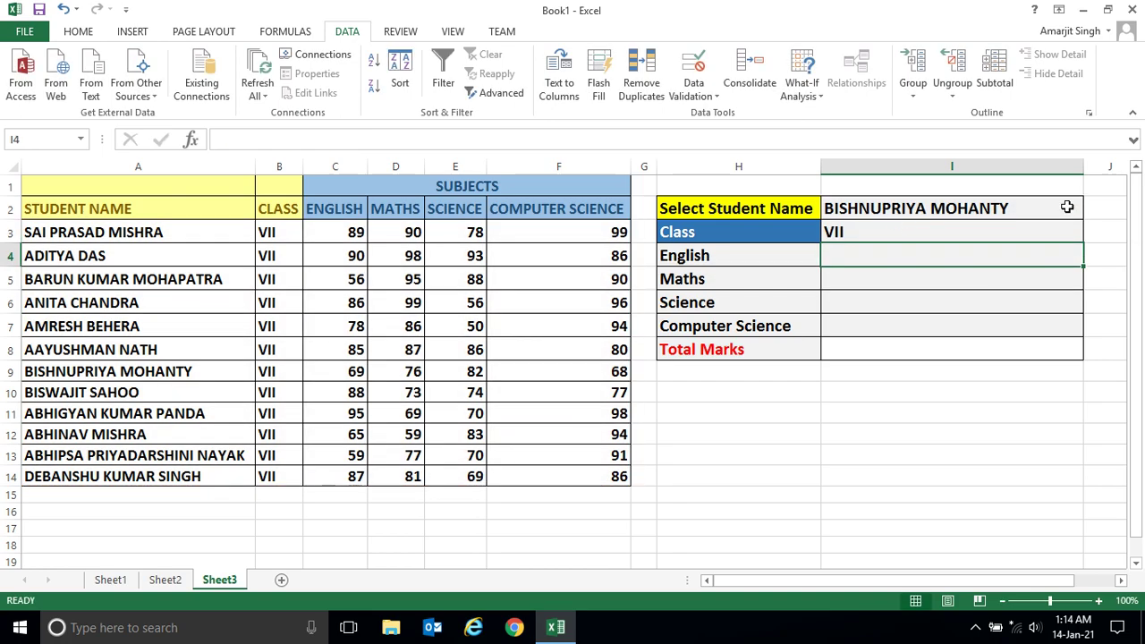
{"action": "left_click", "coordinate": [1077, 209]}
{"action": "left_click", "coordinate": [1092, 211]}
{"action": "left_click", "coordinate": [930, 267]}
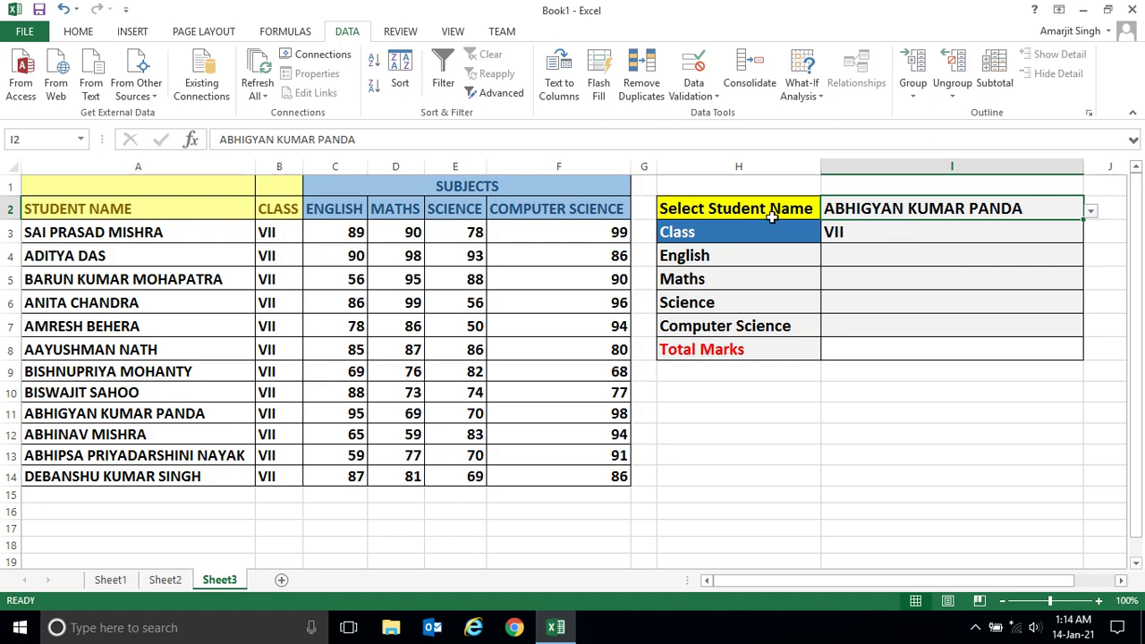
{"action": "left_click", "coordinate": [860, 232]}
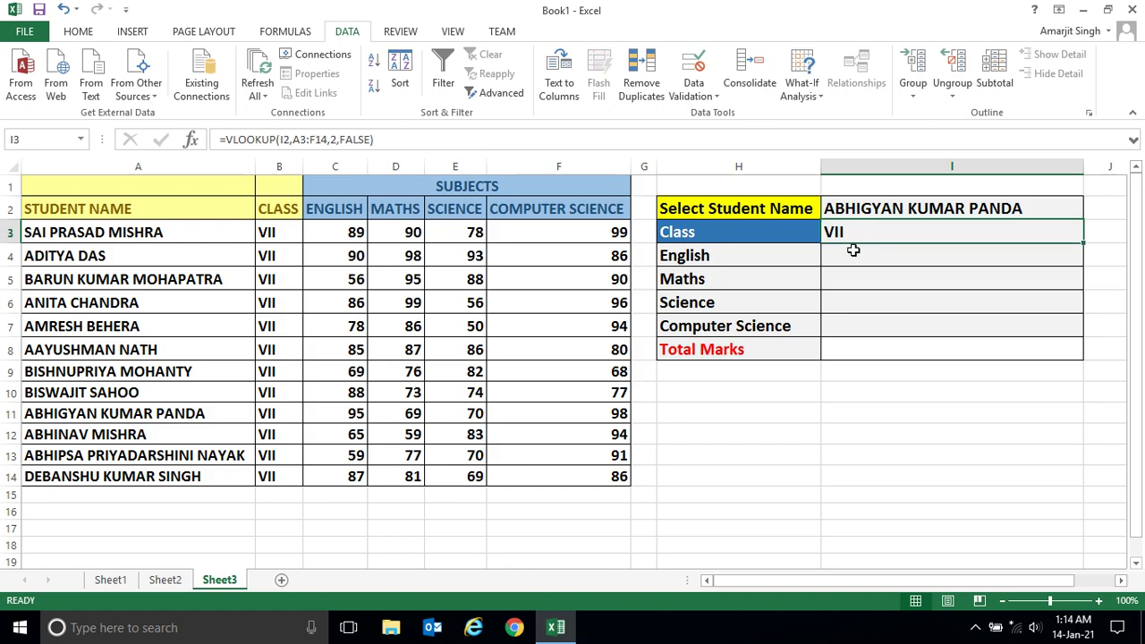
- Enter =VLOOKUP(I2,A3:F14,3,FALSE) in I4 to return the student's English mark
{"action": "left_click", "coordinate": [853, 254]}
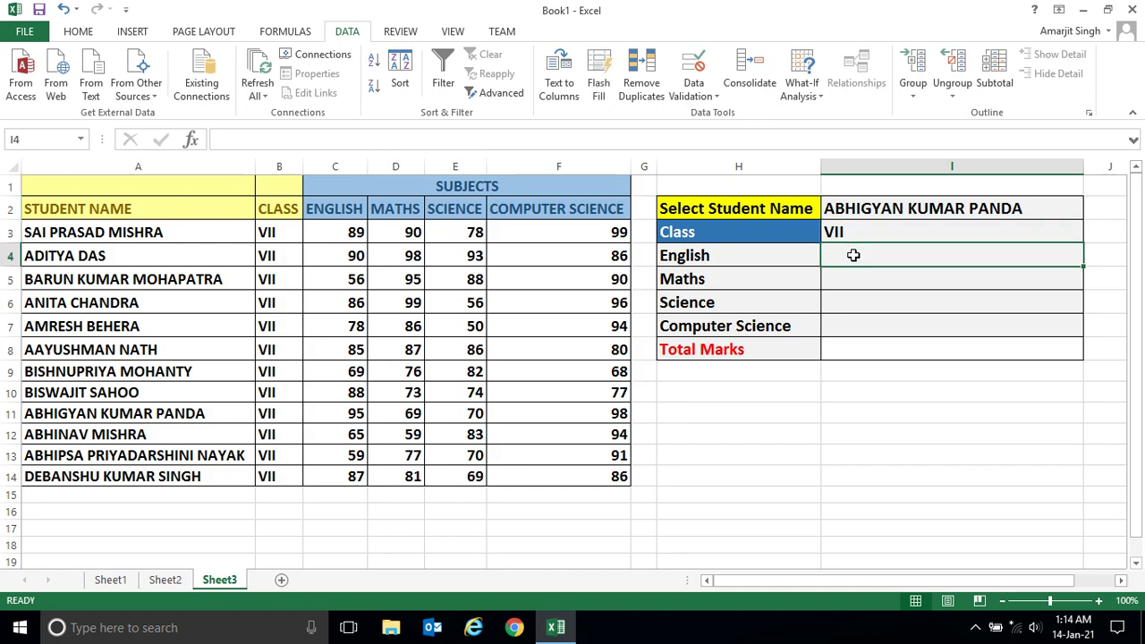
{"action": "type", "text": "=vl"}
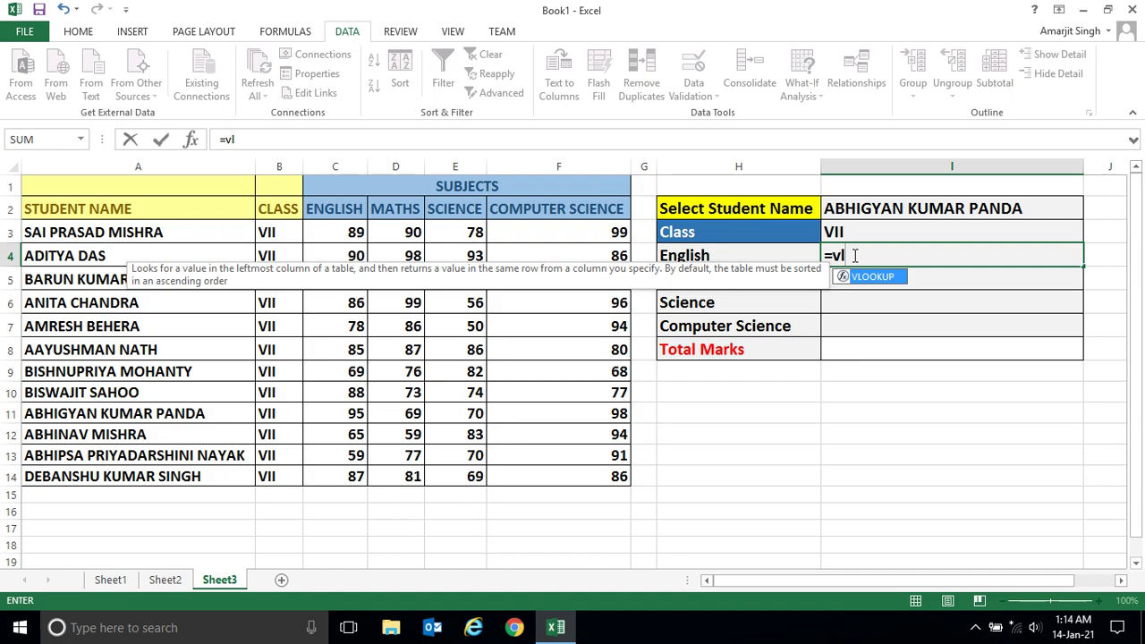
{"action": "key", "text": "Tab"}
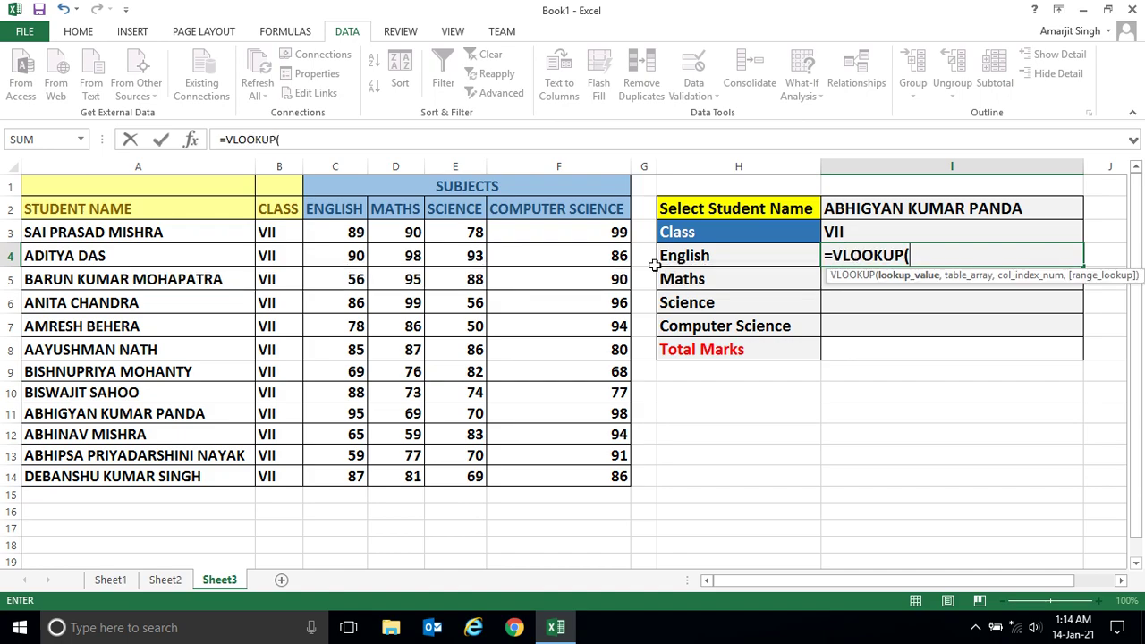
{"action": "left_click", "coordinate": [863, 211]}
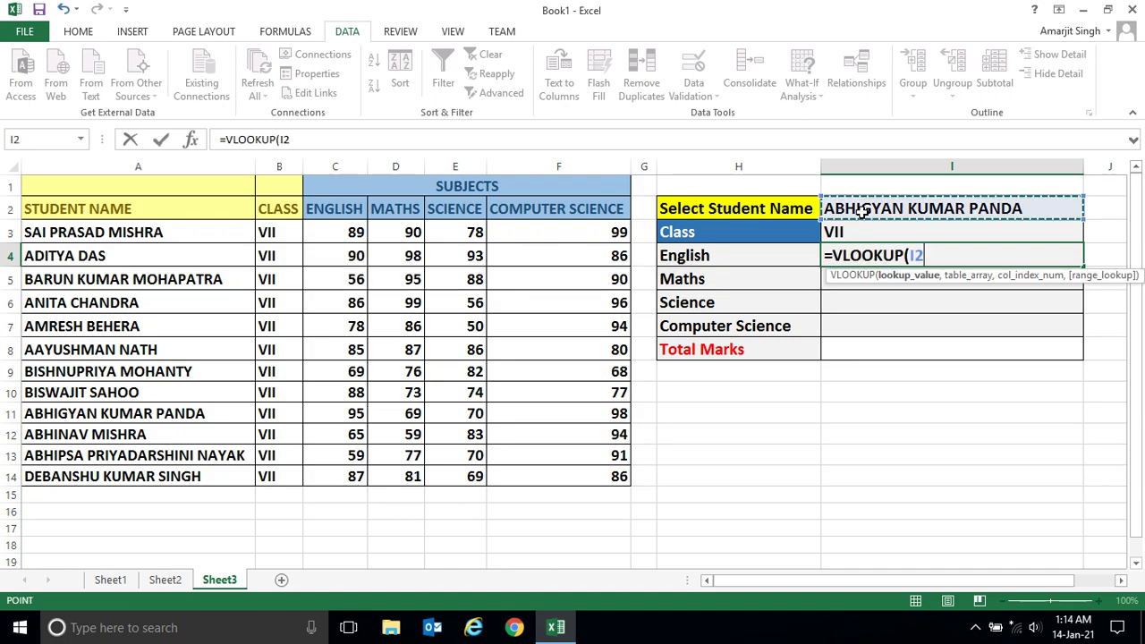
{"action": "type", "text": ","}
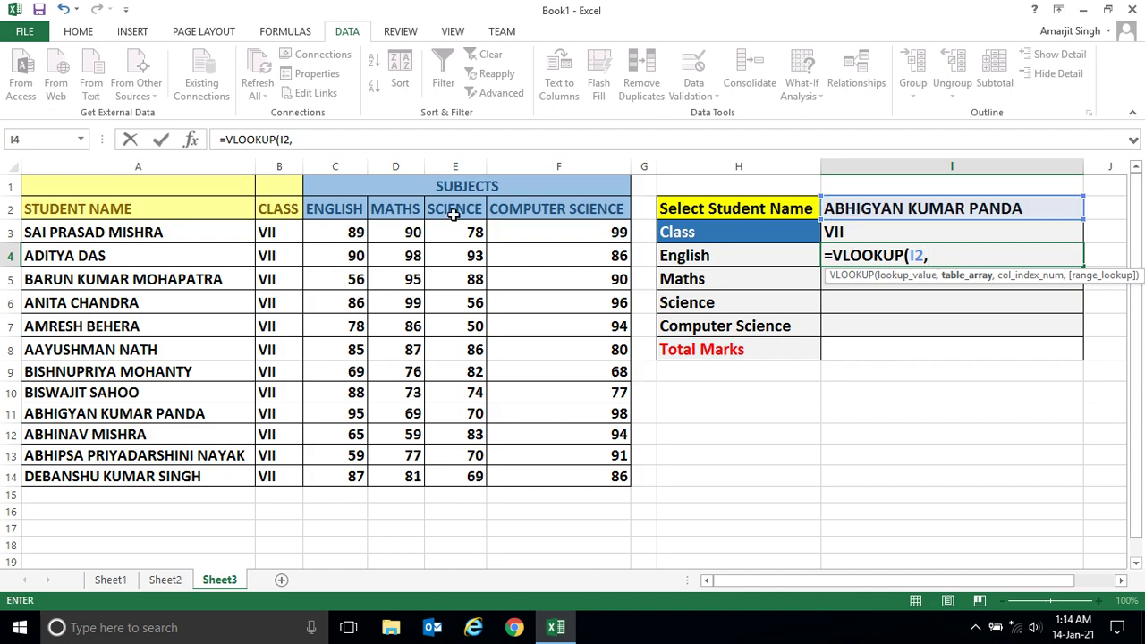
{"action": "left_click_drag", "start_coordinate": [210, 230], "coordinate": [570, 473]}
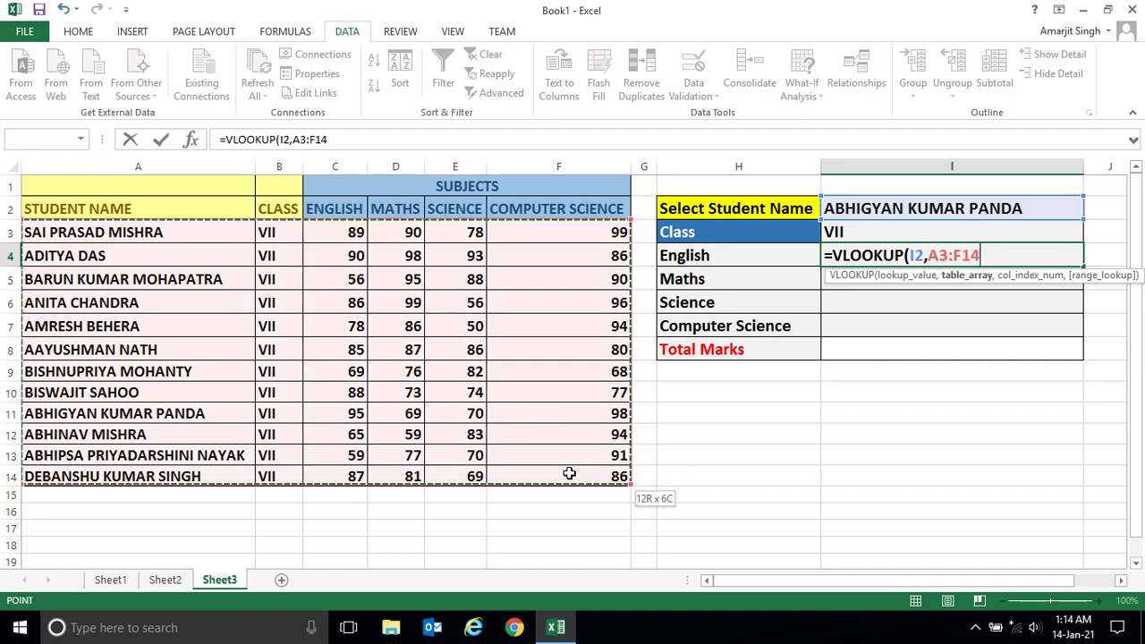
{"action": "type", "text": ","}
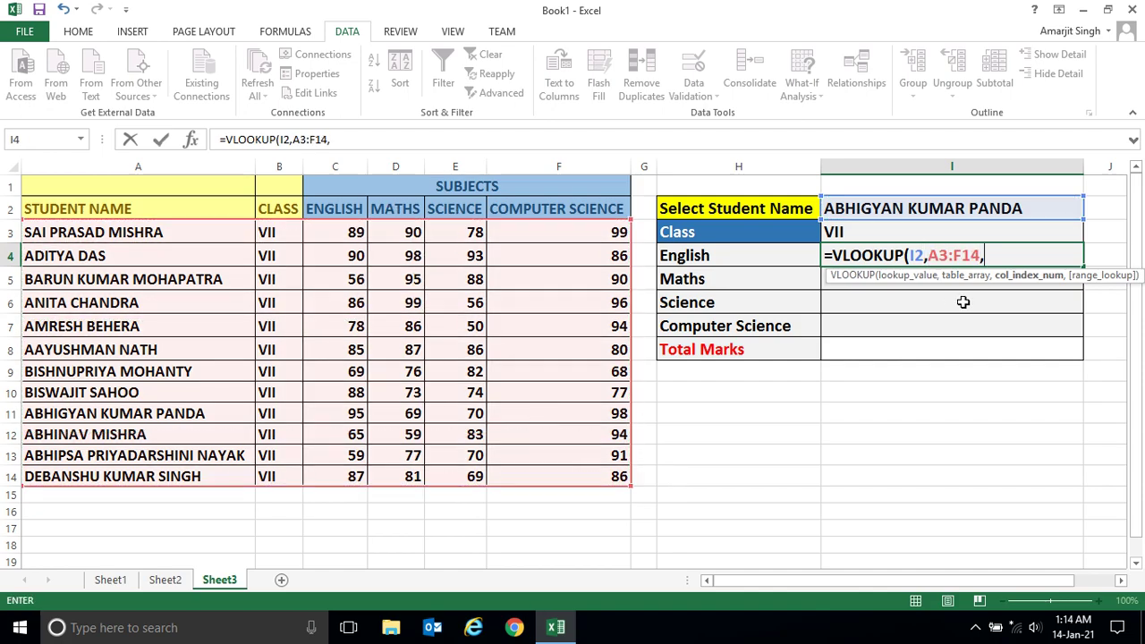
{"action": "type", "text": "3,"}
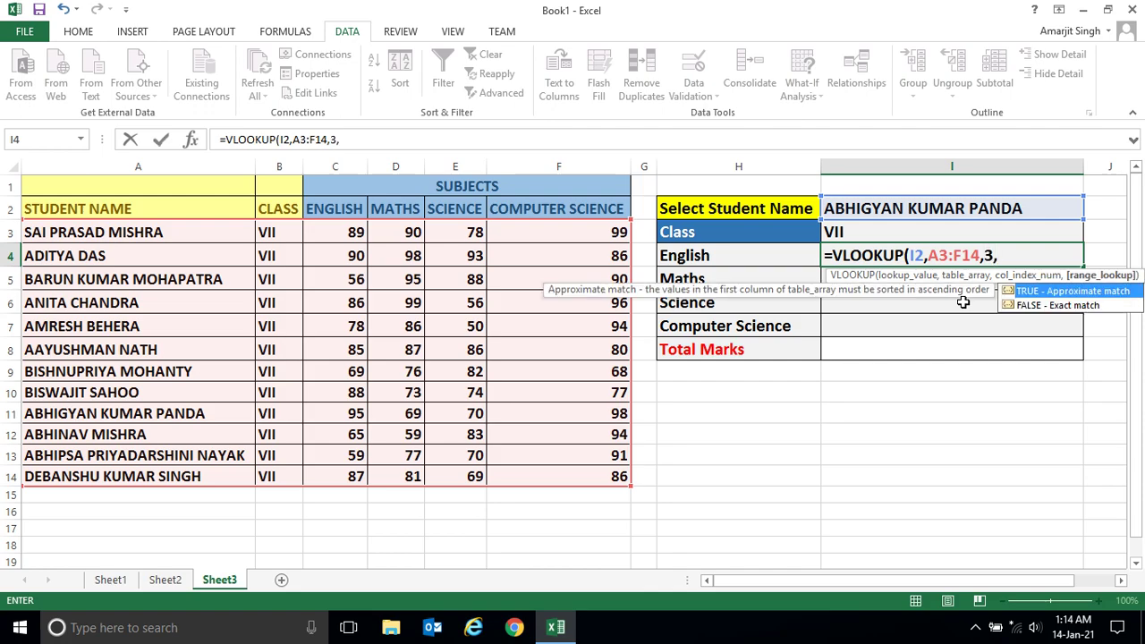
{"action": "type", "text": "false)"}
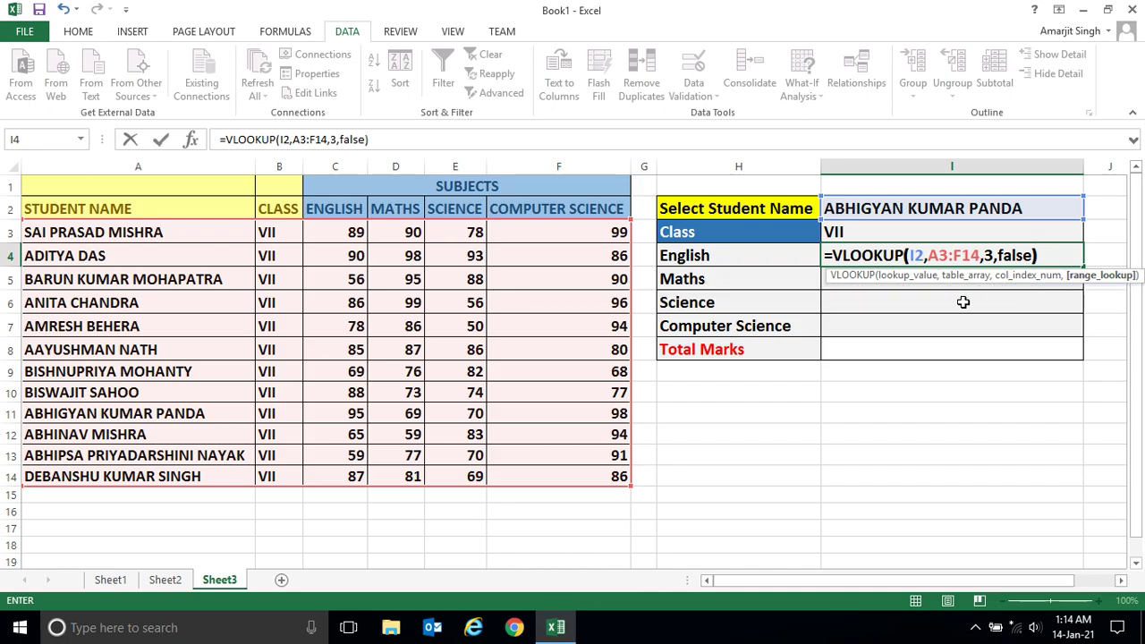
{"action": "key", "text": "Return"}
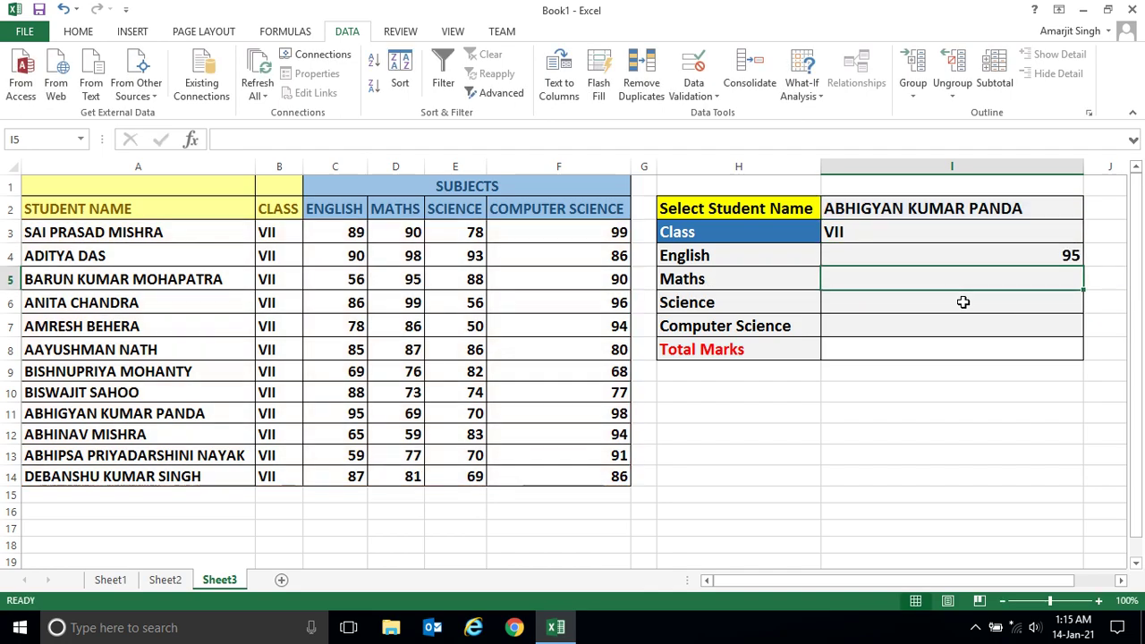
{"action": "left_click", "coordinate": [1080, 213]}
{"action": "left_click", "coordinate": [1089, 218]}
{"action": "left_click", "coordinate": [946, 253]}
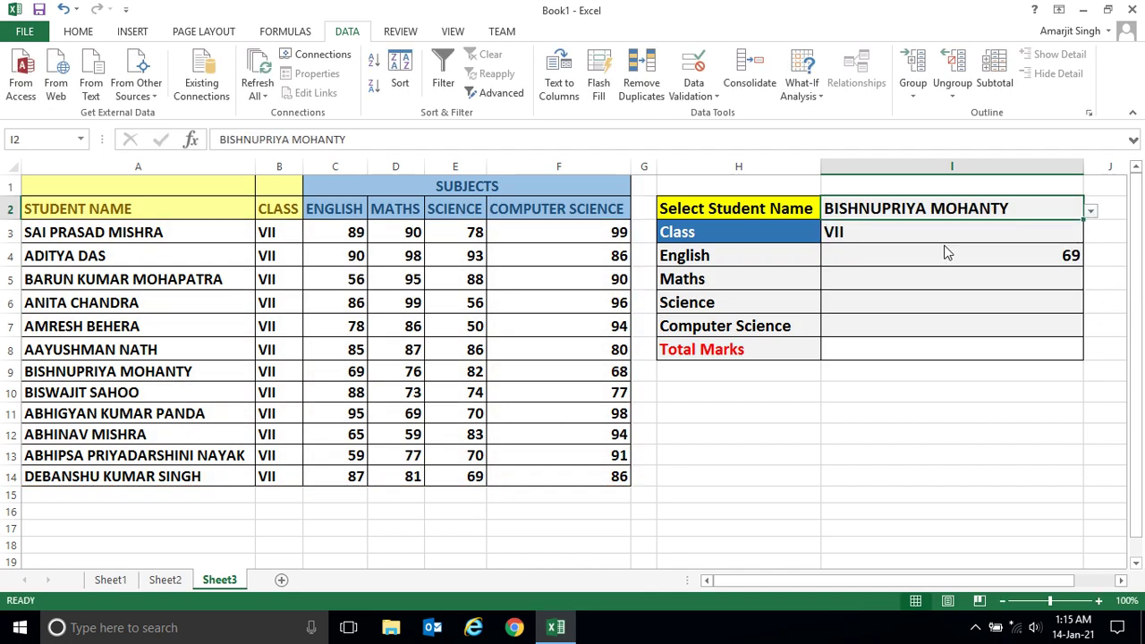